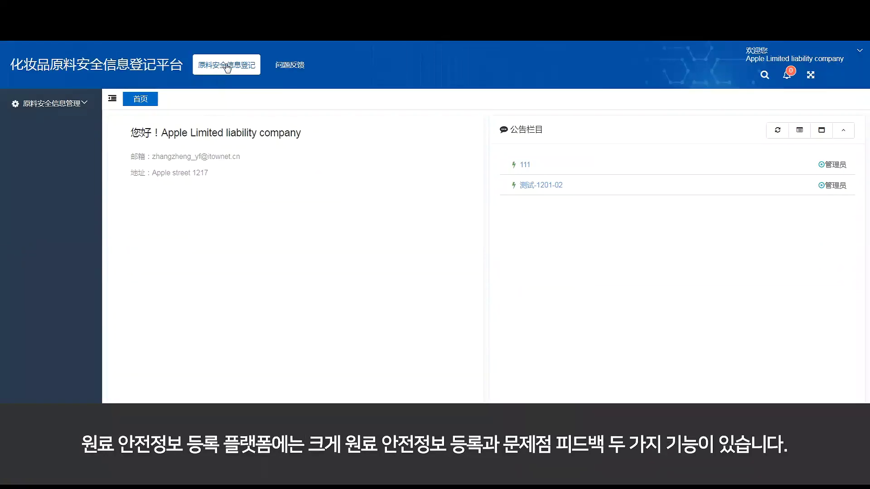
Switch to the problem feedback module (问题反馈) and open its feedback list
click(294, 69)
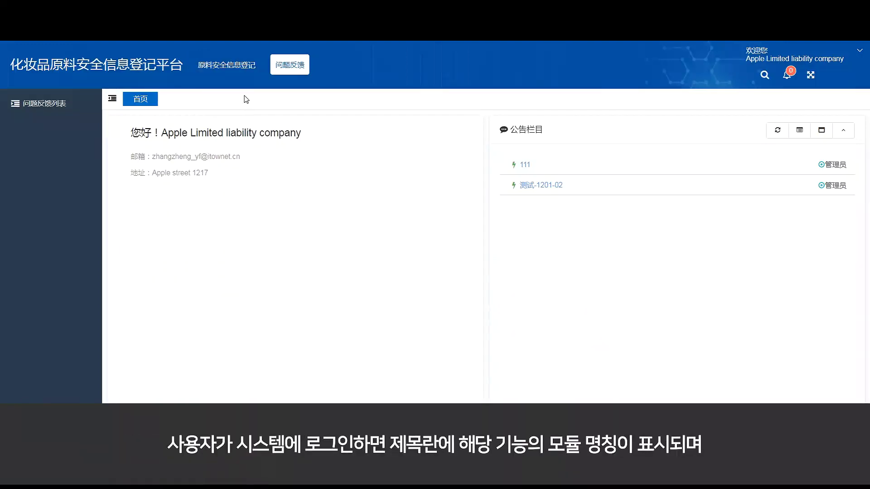
click(63, 109)
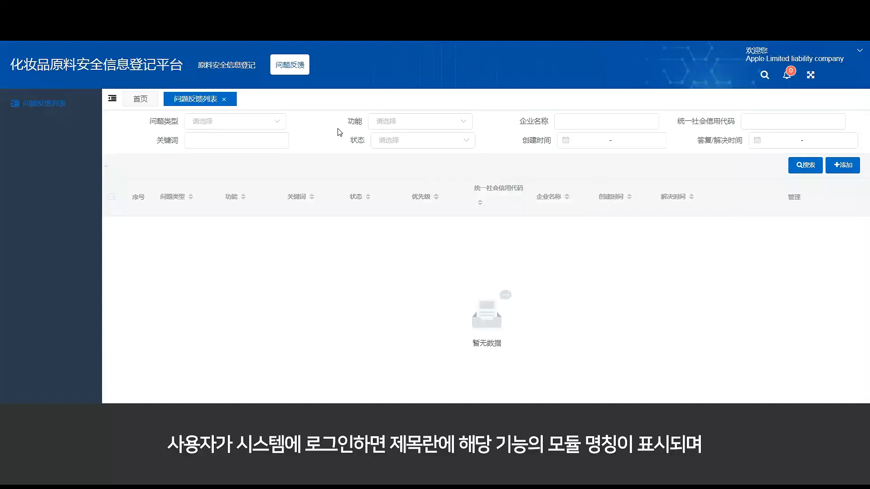
Return to the raw material safety registration module and visit its four pages: company form, company list, safety information form and safety information list
click(217, 70)
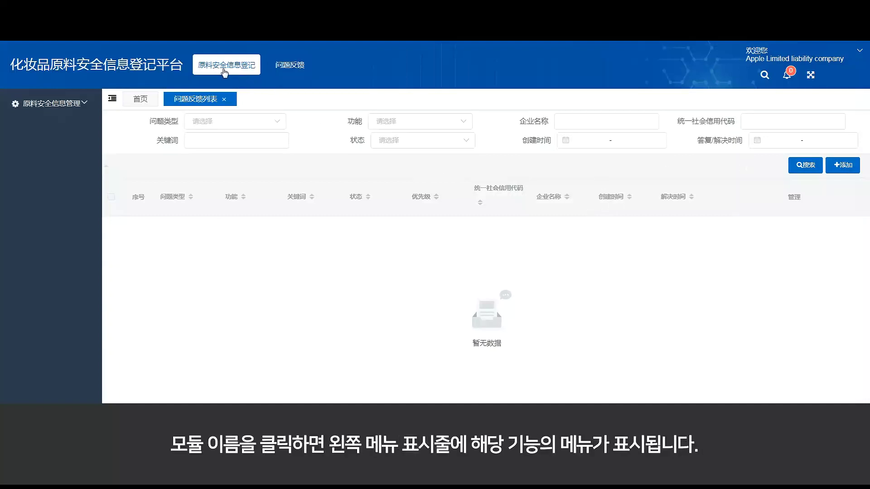
click(89, 112)
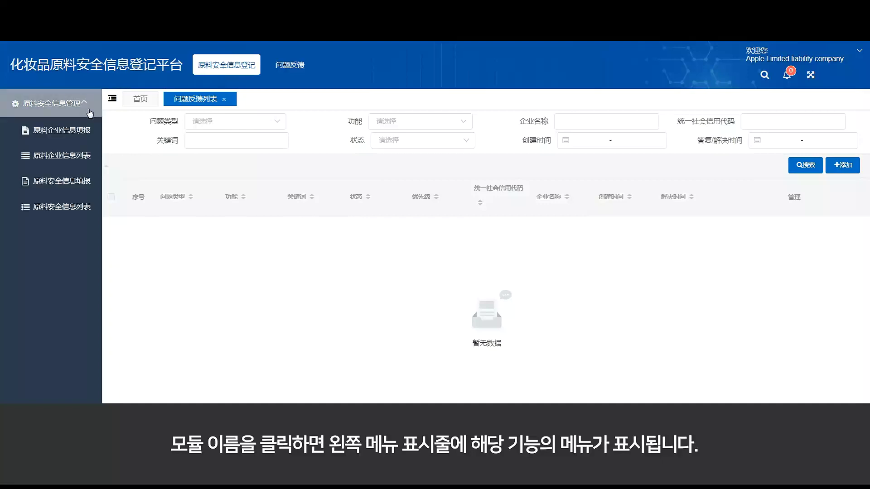
click(85, 136)
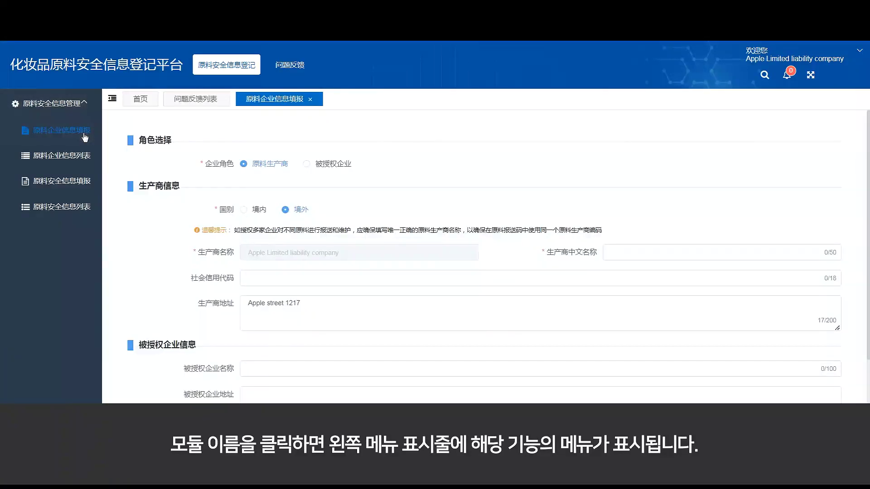
click(75, 161)
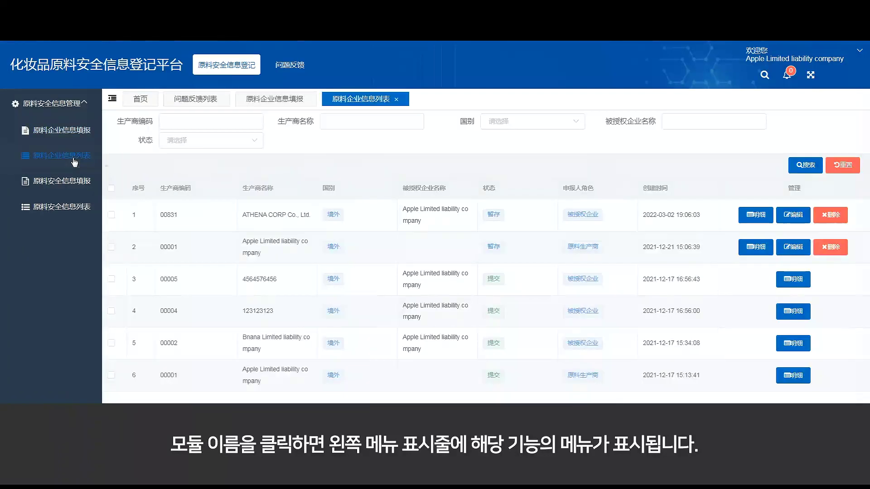
click(73, 181)
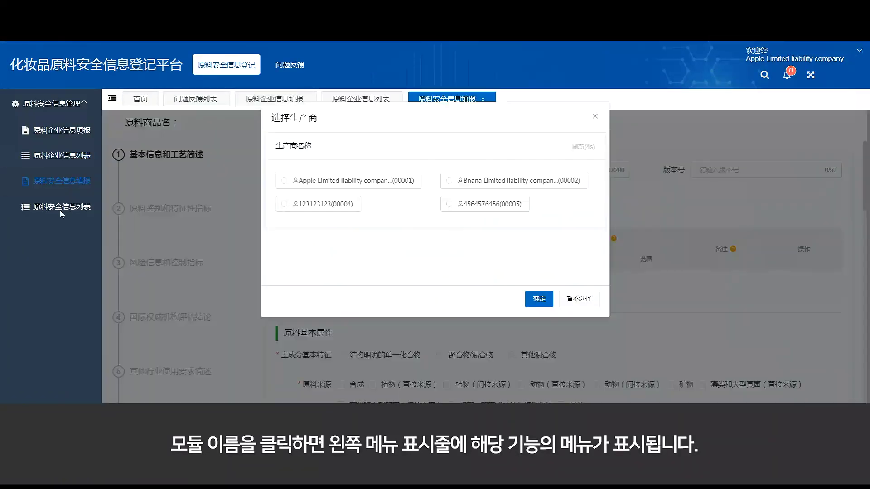
click(60, 210)
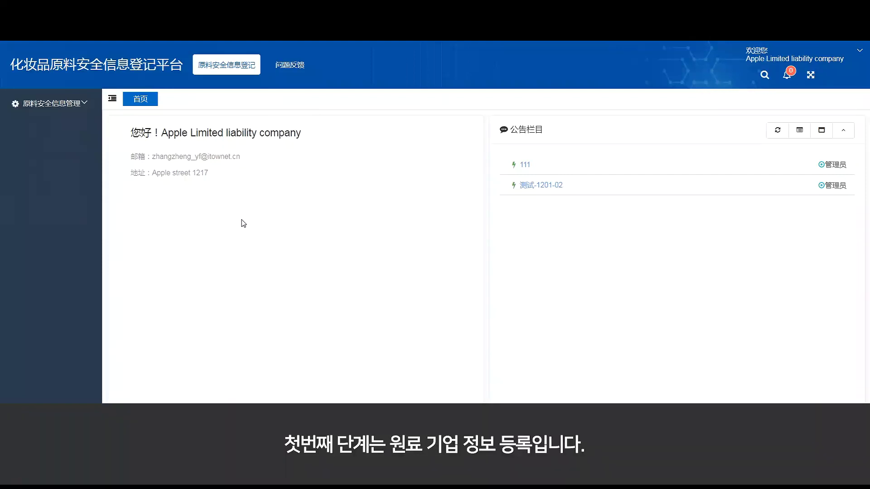
Open the raw material company information form (原料企业信息填报) and review its fields for the 原料生产商 role
click(88, 110)
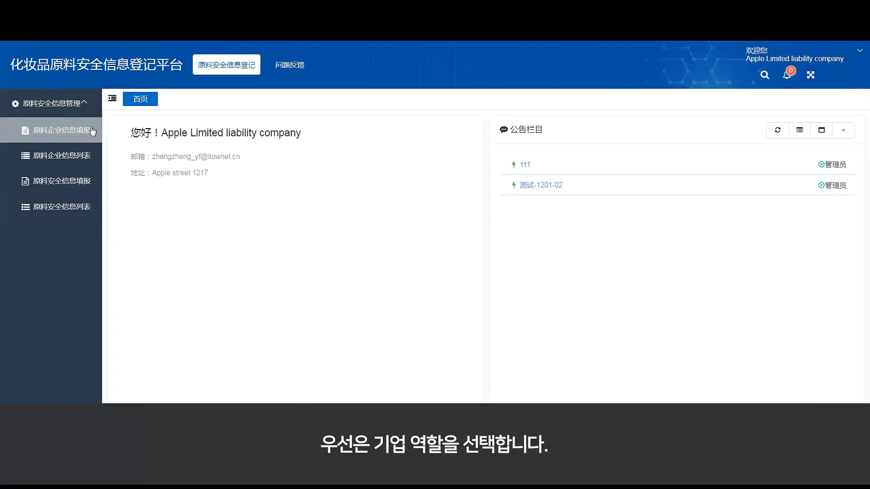
click(93, 132)
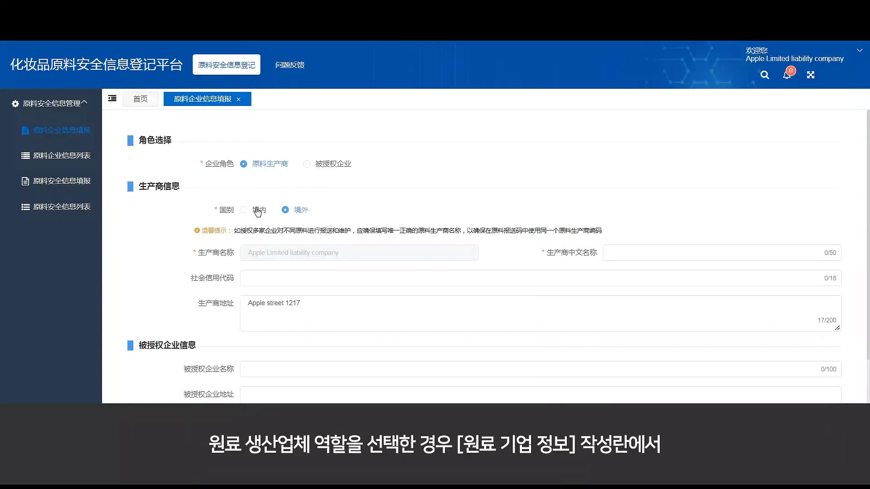
scroll(173, 192, down, 4)
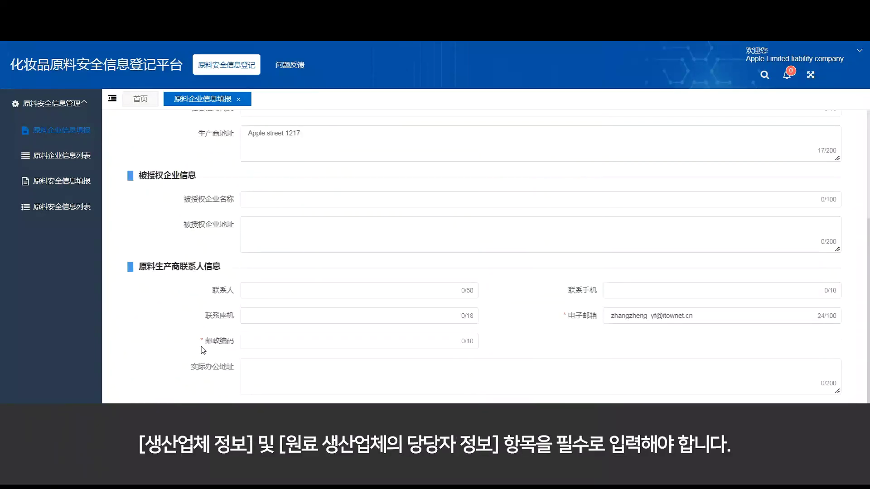
scroll(206, 318, up, 4)
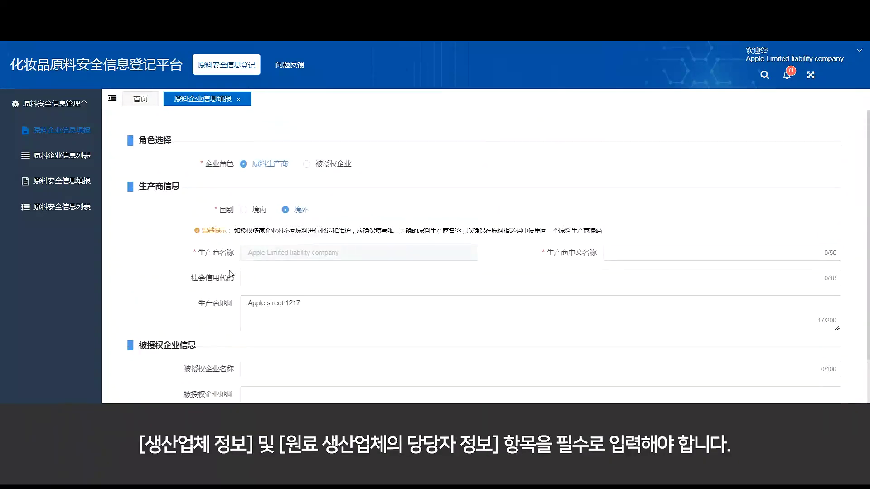
Set the company role to 被授权企业 and review the manufacturer, authorized company and contact fields
click(329, 170)
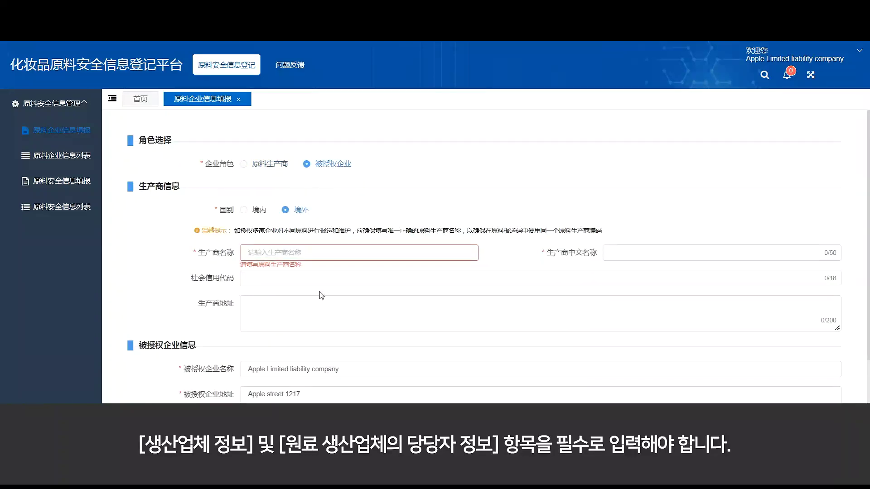
scroll(190, 317, down, 1)
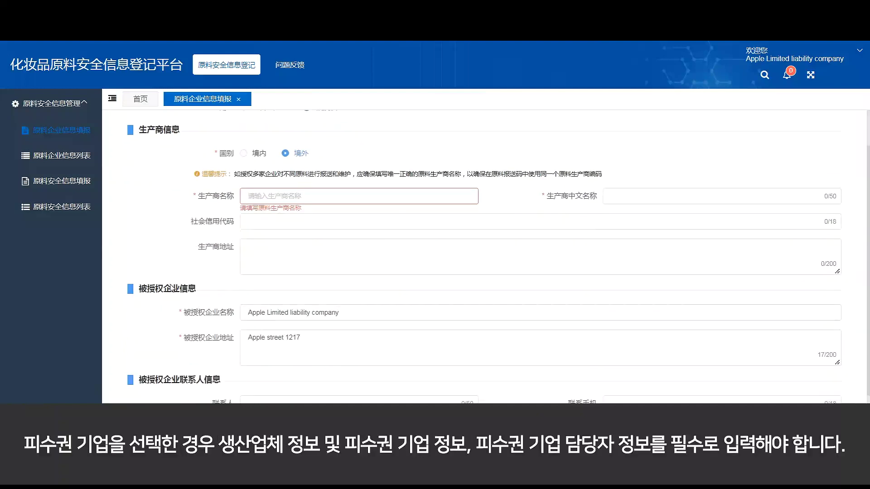
scroll(210, 378, down, 1)
scroll(210, 379, down, 3)
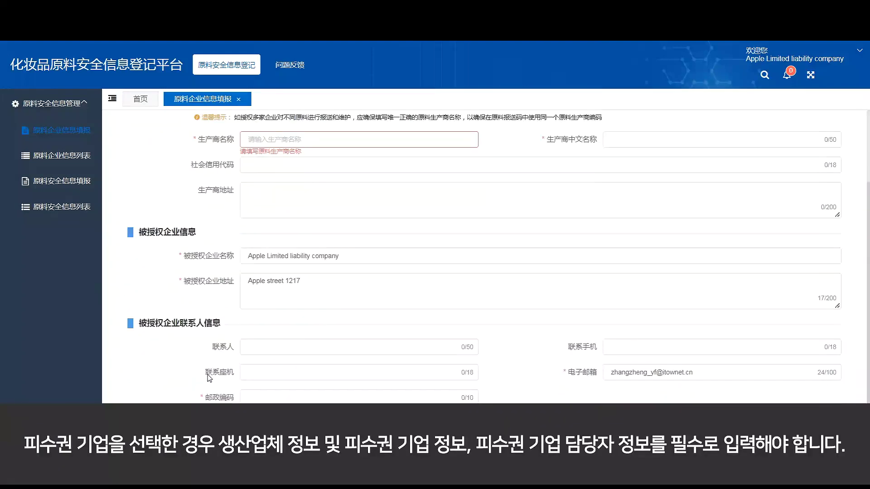
scroll(207, 378, up, 4)
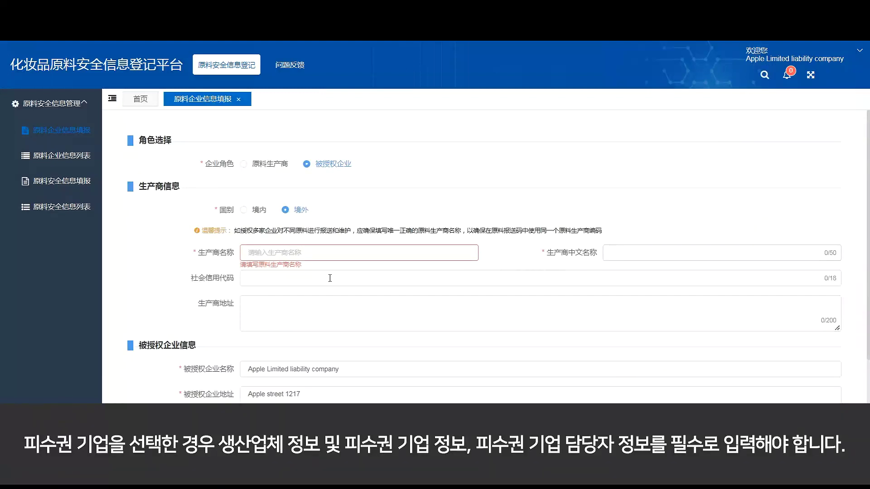
Look up the manufacturer name with "00" and choose ATHENA CORP Co., Ltd. from the suggestions
click(279, 253)
text(00)
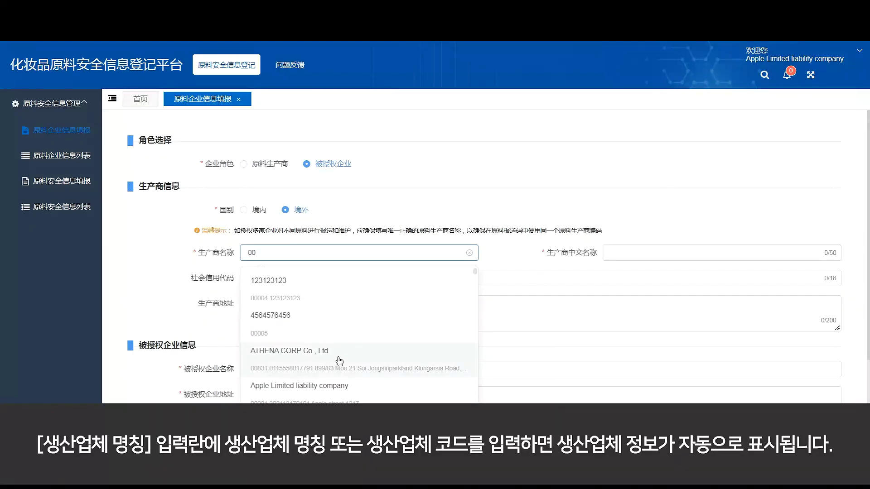
click(340, 361)
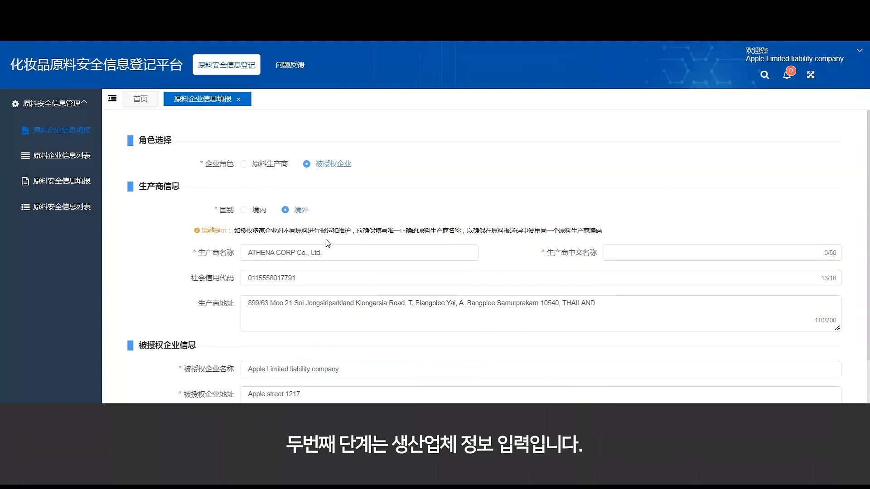
Set the company role to 原料生产商 and the country to 境内, and fill in the manufacturer's social credit code
click(244, 164)
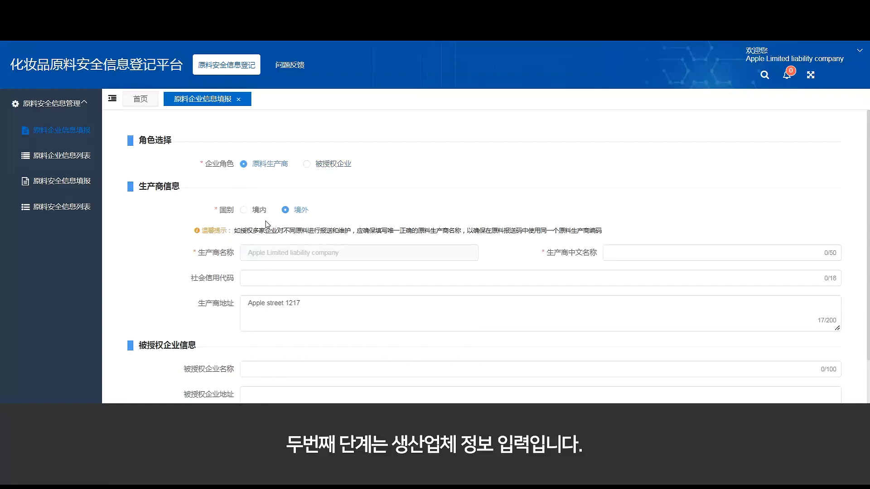
click(255, 211)
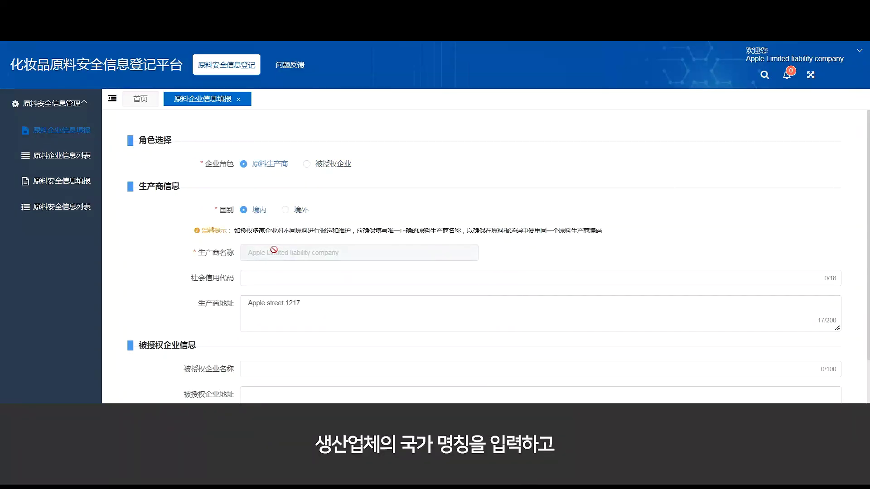
click(262, 282)
text(123)
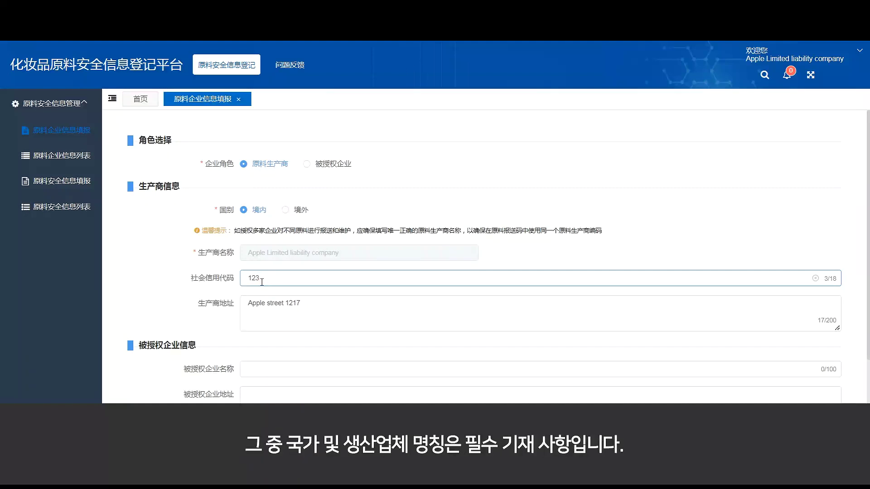
Fill in the postal code and mobile number in the manufacturer's contact information
scroll(262, 282, down, 3)
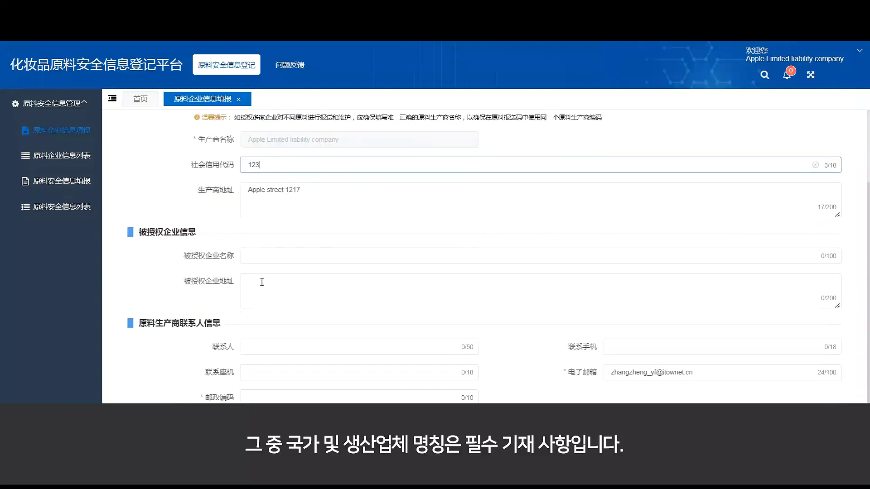
scroll(262, 282, down, 1)
click(262, 340)
text(3)
click(627, 290)
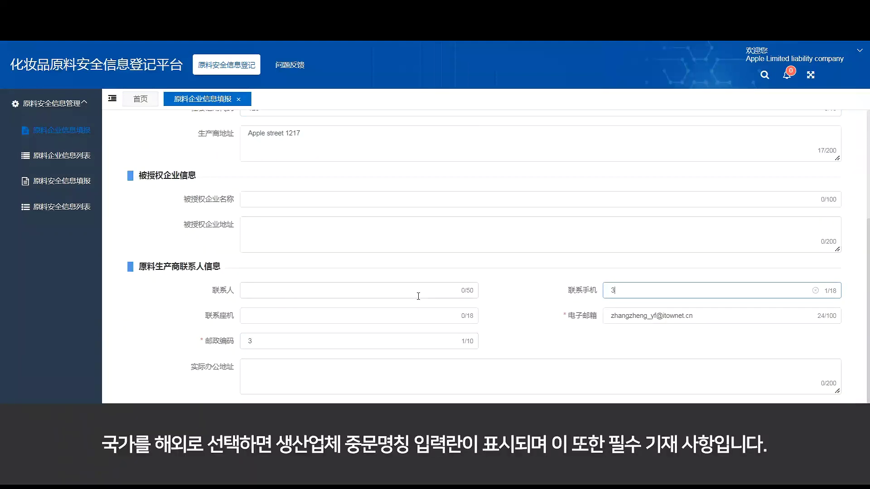
Change the manufacturer's country to 境外 and enter 12 as its Chinese name
scroll(418, 295, up, 3)
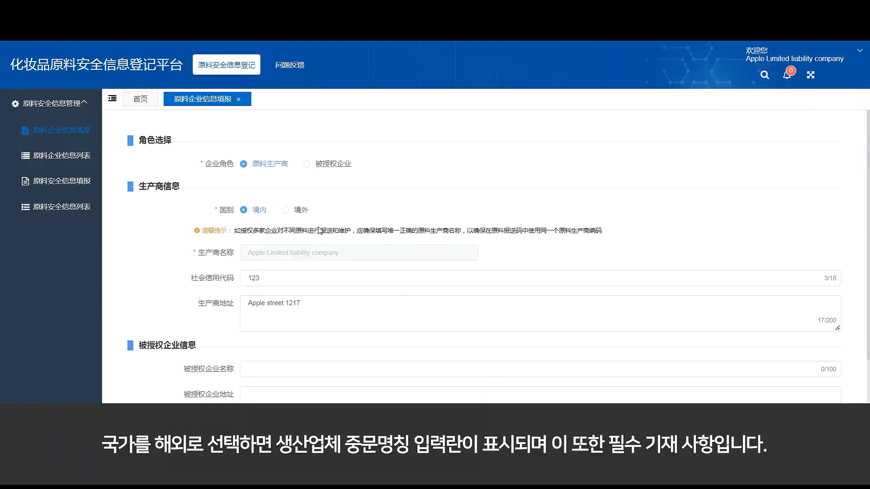
click(292, 213)
click(627, 249)
text(12)
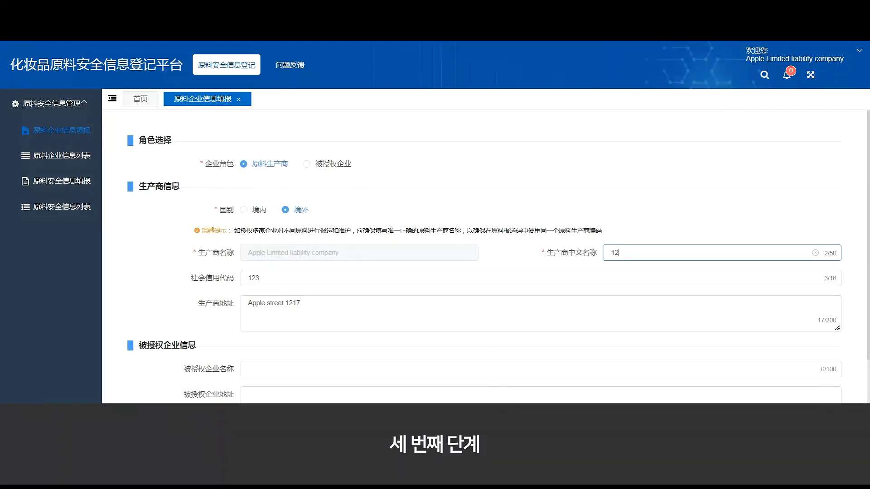
click(526, 290)
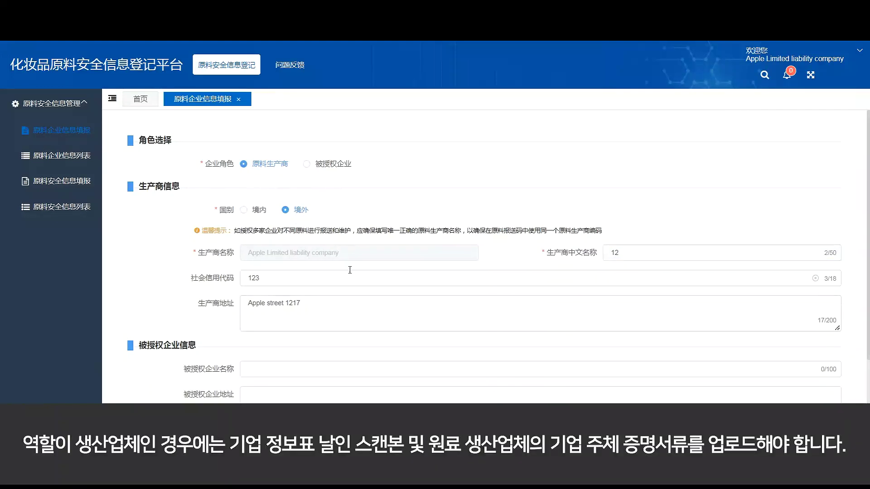
Review the attachment section for the 原料生产商 role, and again with the company role set to 被授权企业
scroll(231, 279, down, 3)
scroll(231, 278, down, 3)
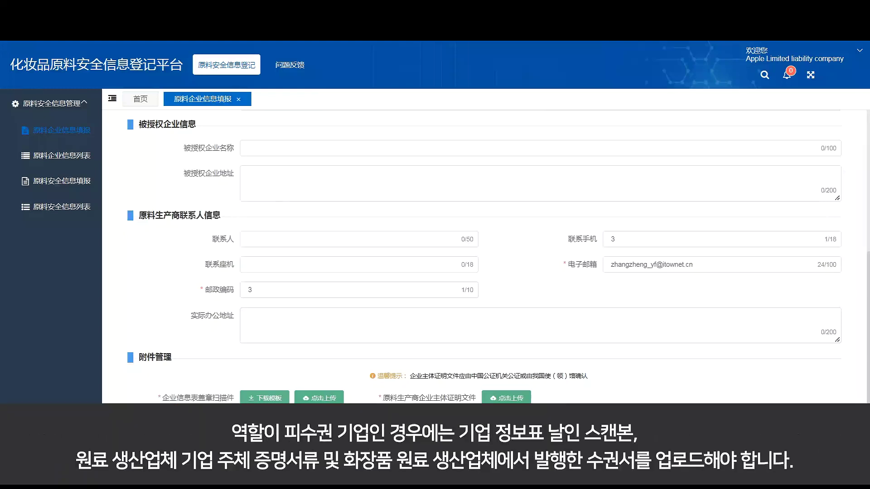
scroll(335, 348, up, 5)
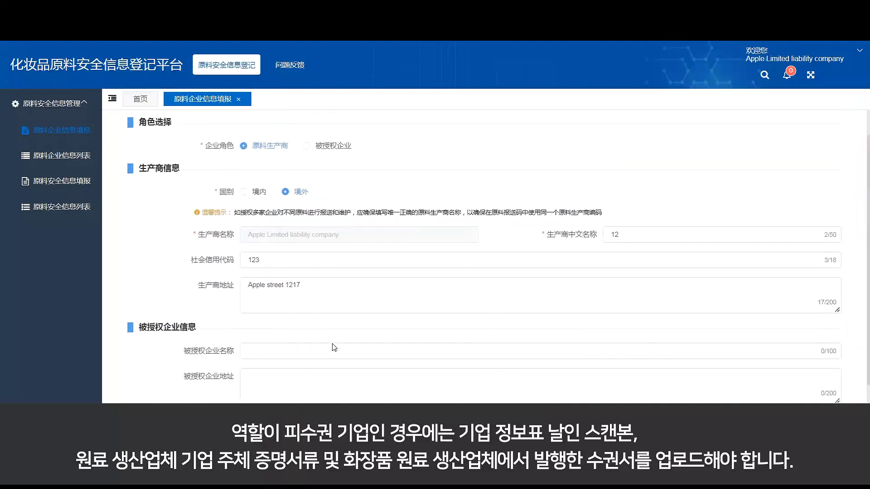
click(317, 167)
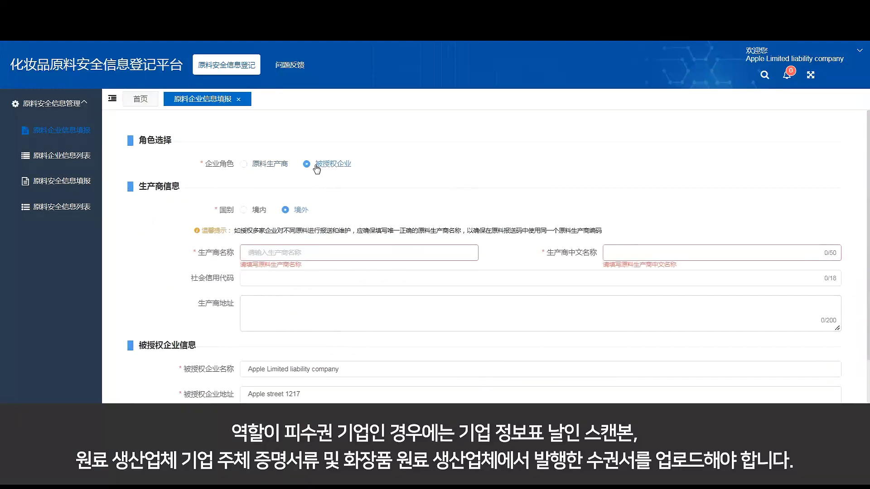
scroll(410, 284, down, 5)
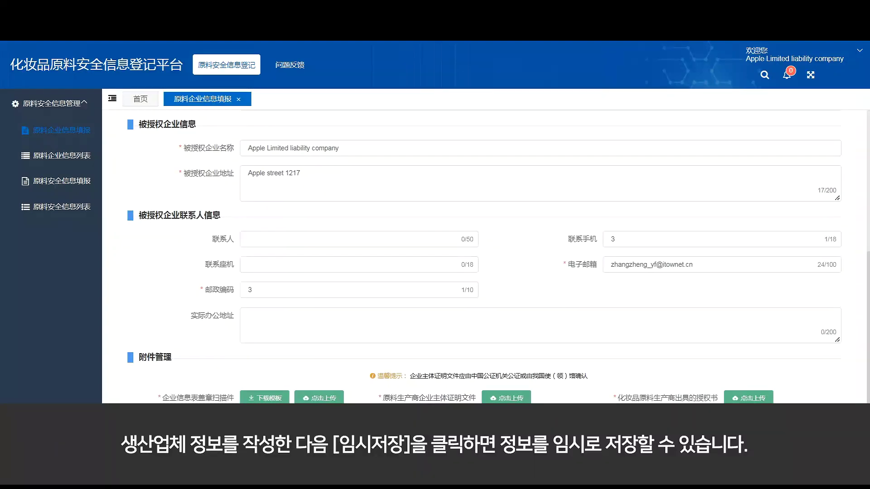
From the company information list, open the temporarily saved ATHENA CORP Co., Ltd. record for editing, review it and close it
click(74, 161)
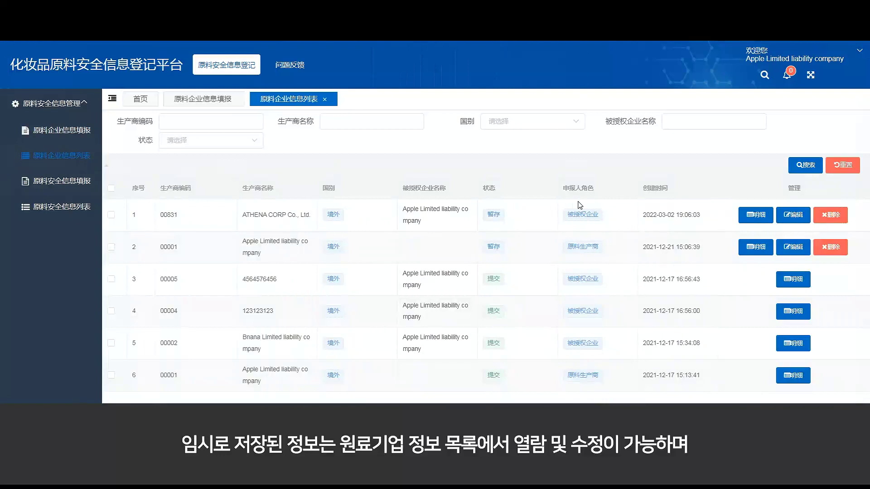
click(800, 219)
scroll(359, 232, down, 5)
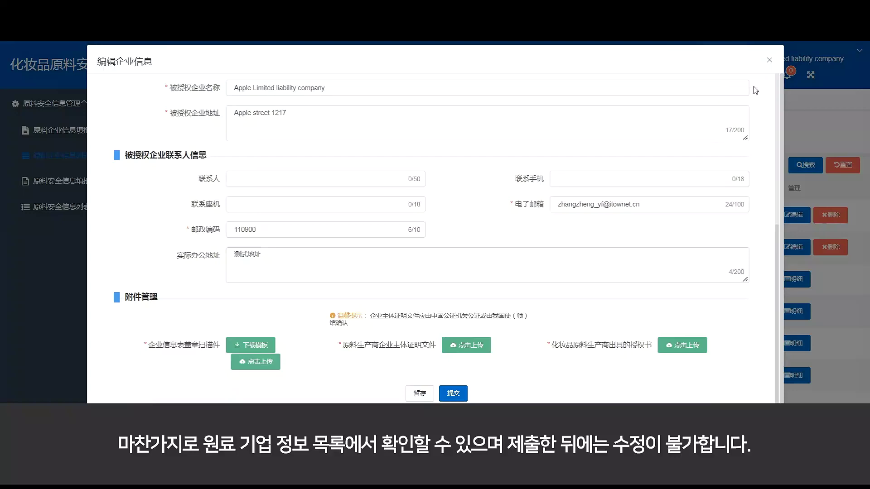
click(770, 61)
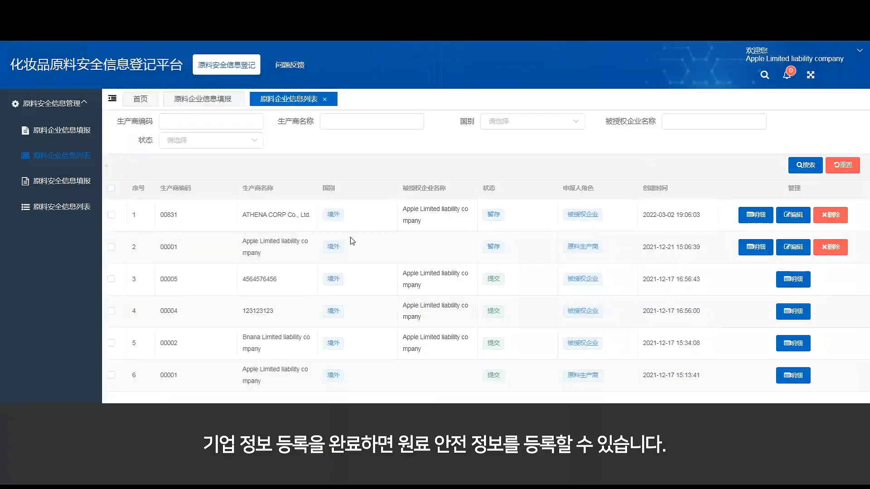
Open the details of the third record in the company list and review its manufacturer, authorized company and contact information
click(793, 280)
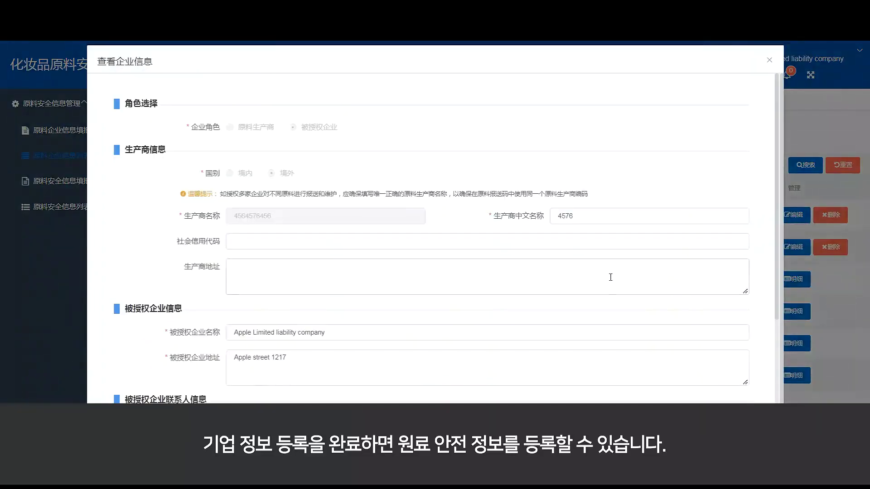
scroll(300, 364, down, 5)
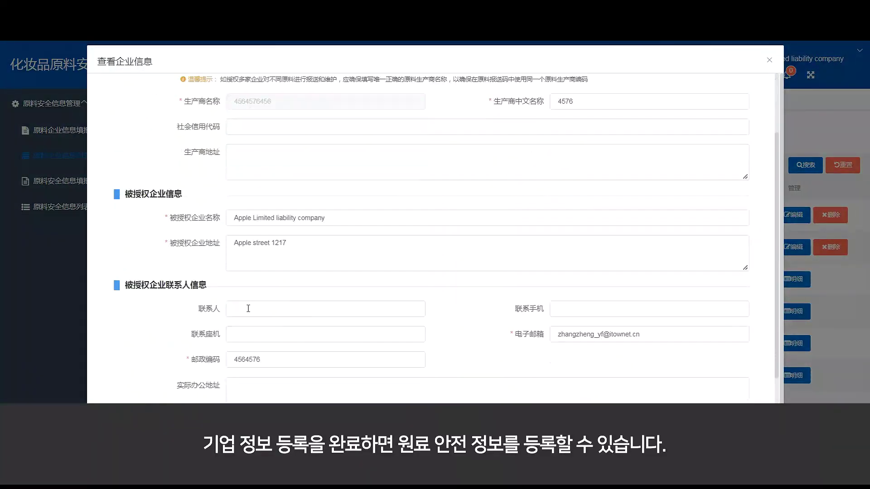
scroll(432, 360, down, 1)
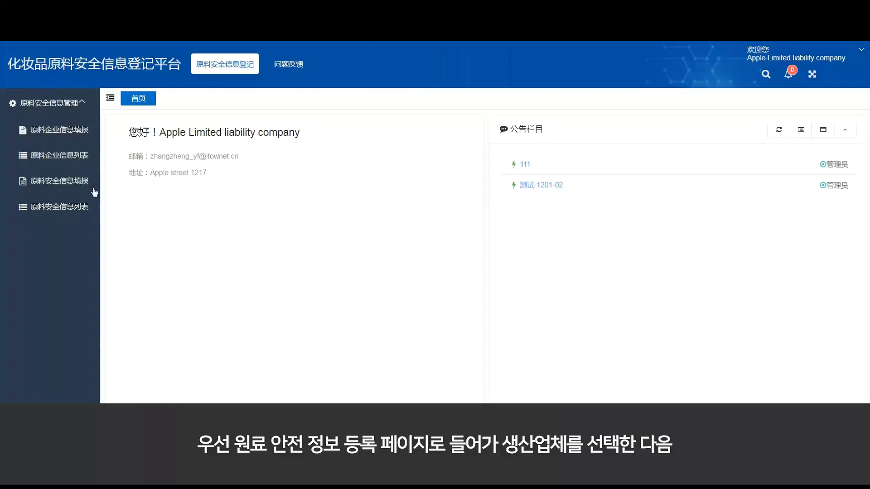
Open a new 原料安全信息填报 form and choose Apple Limited liability company (00001) as the manufacturer
click(72, 181)
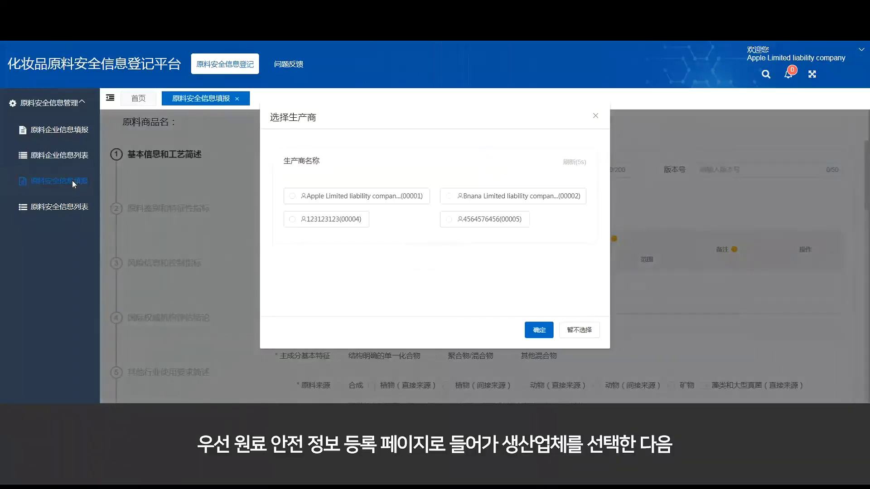
click(337, 199)
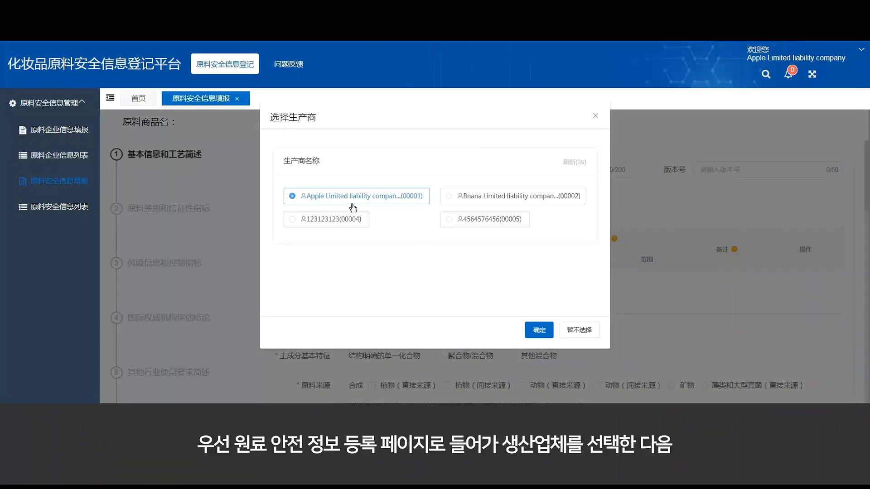
click(537, 333)
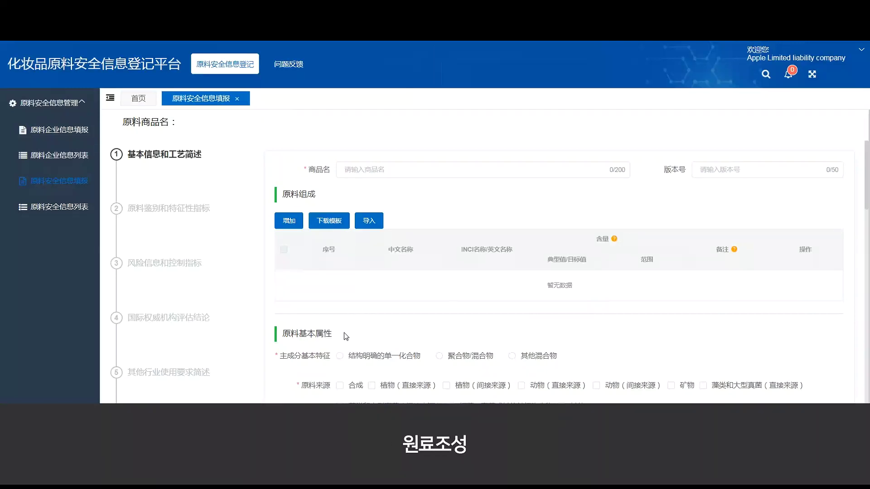
Review the sections of 基本信息和工艺简述, from raw material composition through usage and properties to the process overview
scroll(344, 333, down, 1)
scroll(344, 332, down, 6)
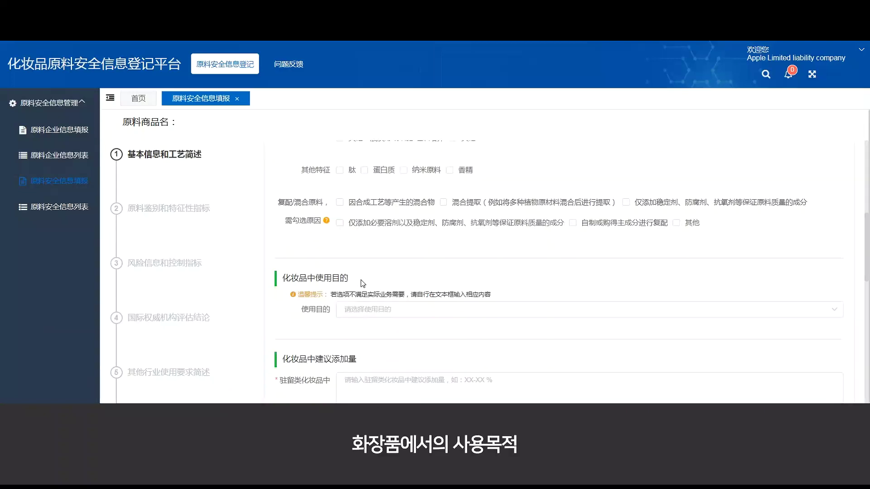
scroll(366, 286, down, 1)
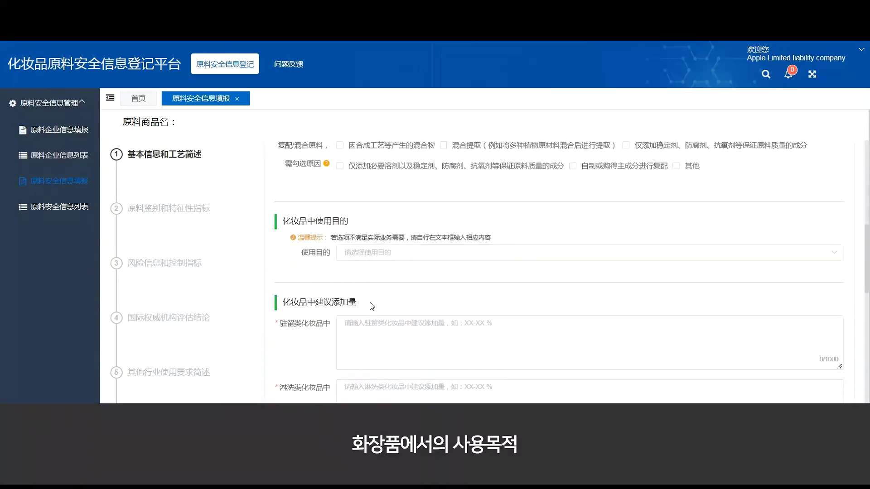
scroll(372, 306, down, 4)
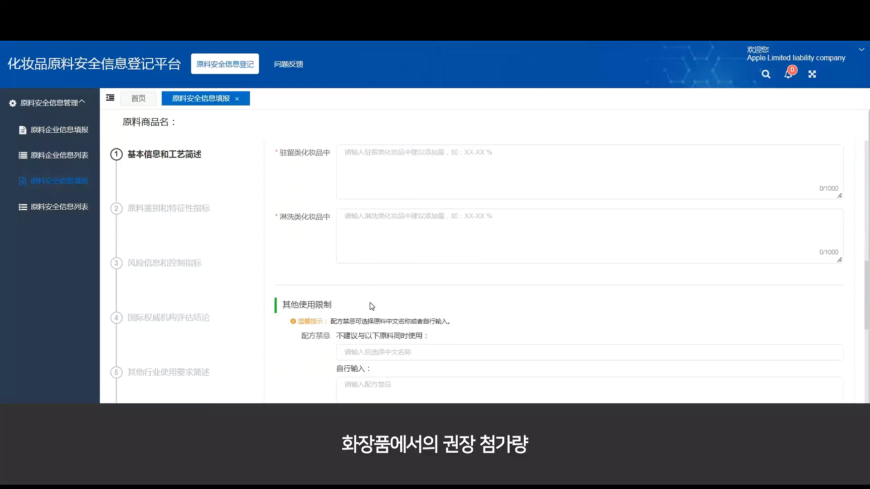
scroll(347, 243, down, 5)
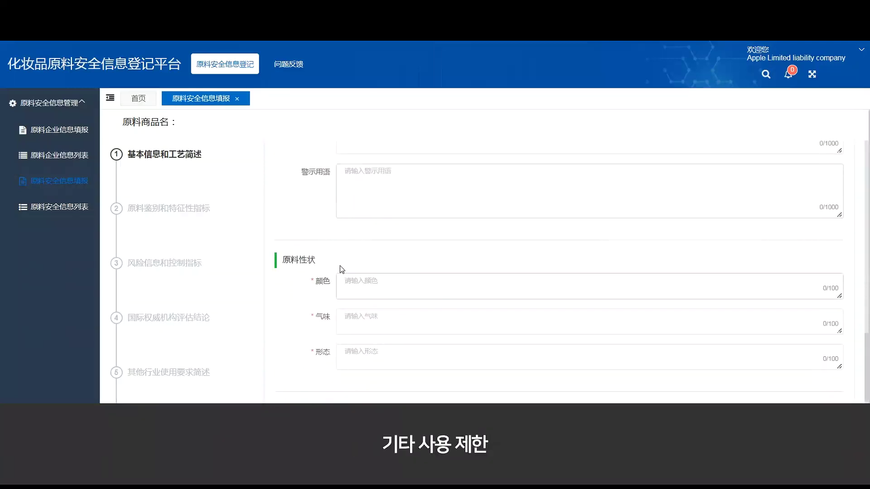
scroll(341, 266, down, 2)
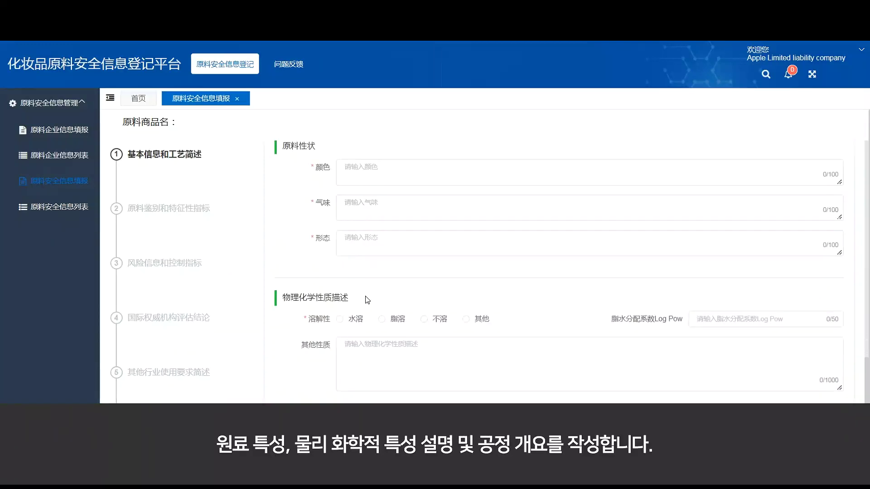
scroll(367, 300, down, 3)
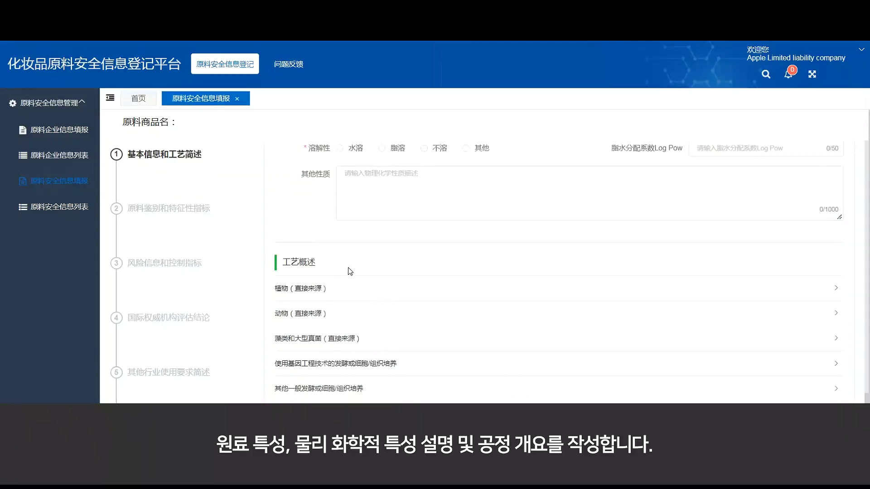
scroll(351, 269, down, 1)
scroll(388, 301, up, 3)
scroll(388, 301, up, 8)
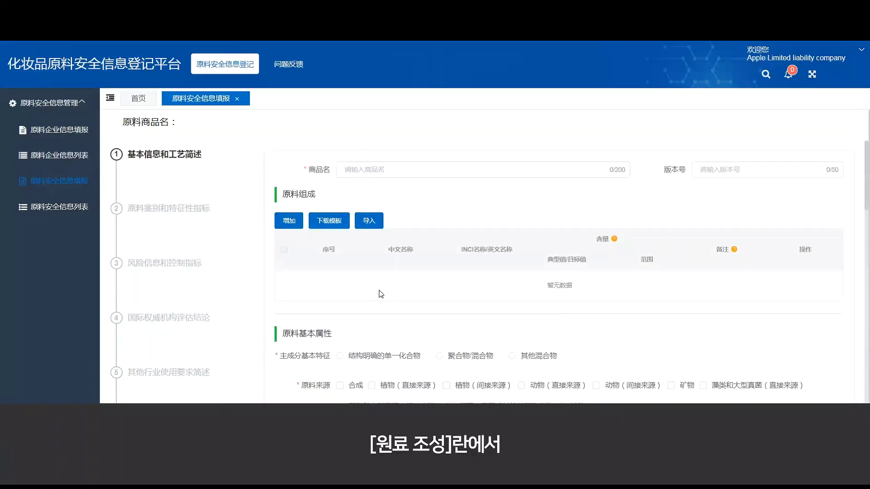
Add an entry to the raw material composition and choose 3-氨基丙烷磺酸 as its Chinese name
click(290, 219)
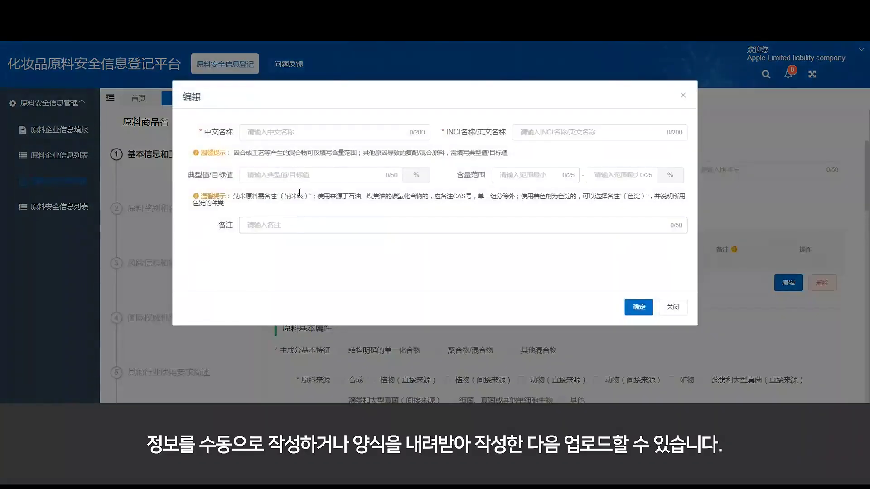
click(297, 136)
text(3)
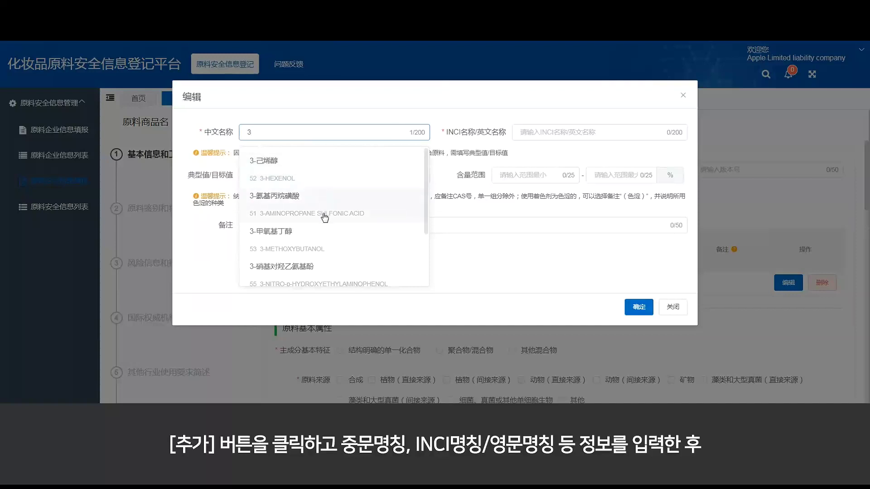
click(324, 214)
Set the ingredient's typical value to 12% and its content range to 11–13%, and save the entry
click(292, 176)
text(1)
click(525, 178)
text(1)
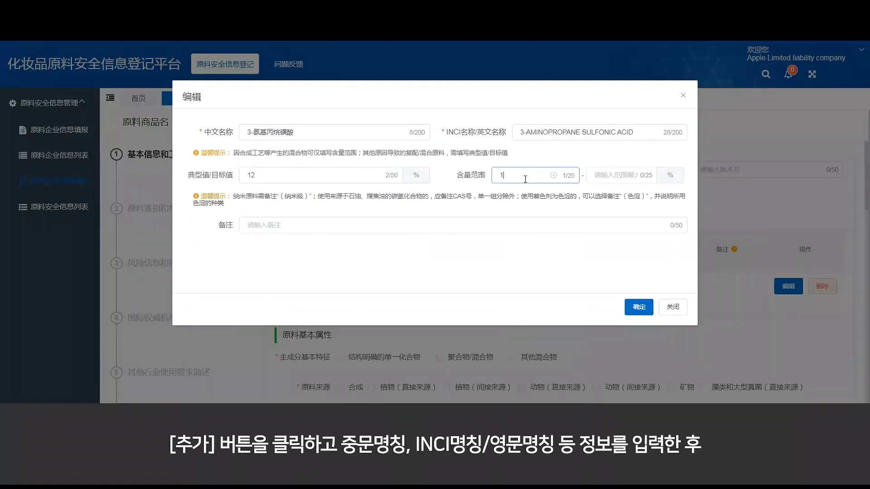
text(1)
click(624, 177)
text(13)
click(498, 273)
click(639, 308)
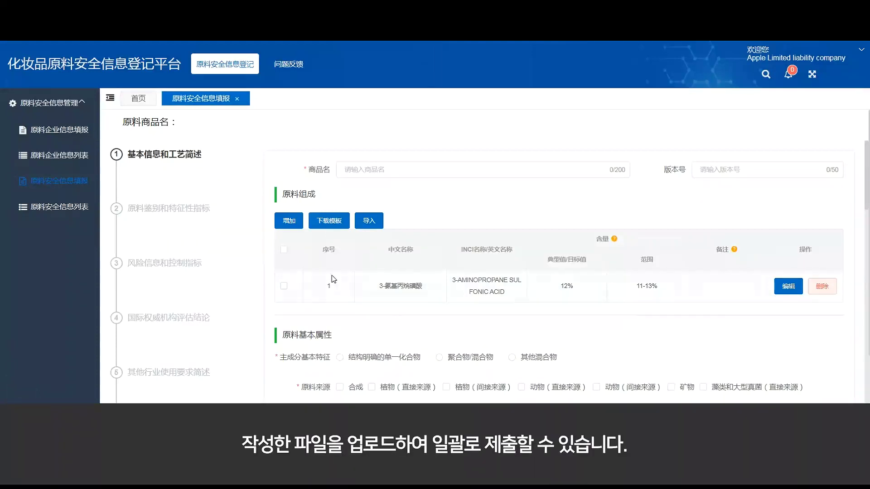
Import the composition data from the filled-in xlsx template stored on the desktop
click(371, 224)
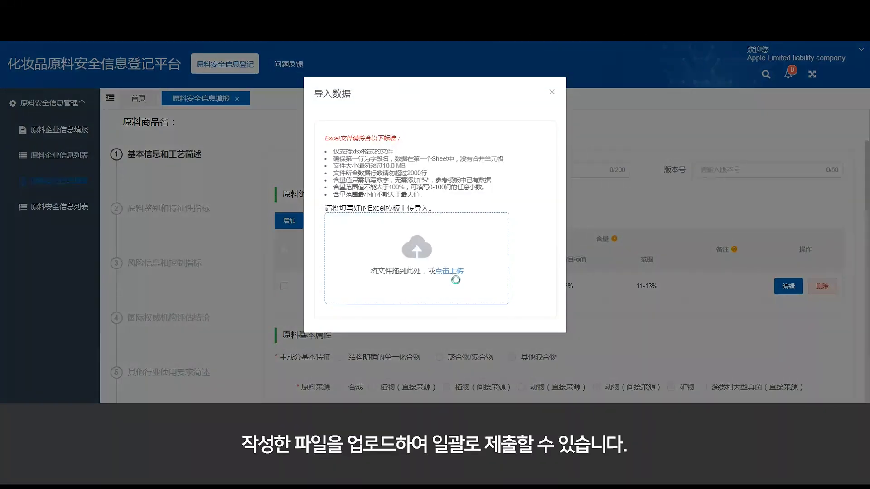
click(455, 277)
click(119, 72)
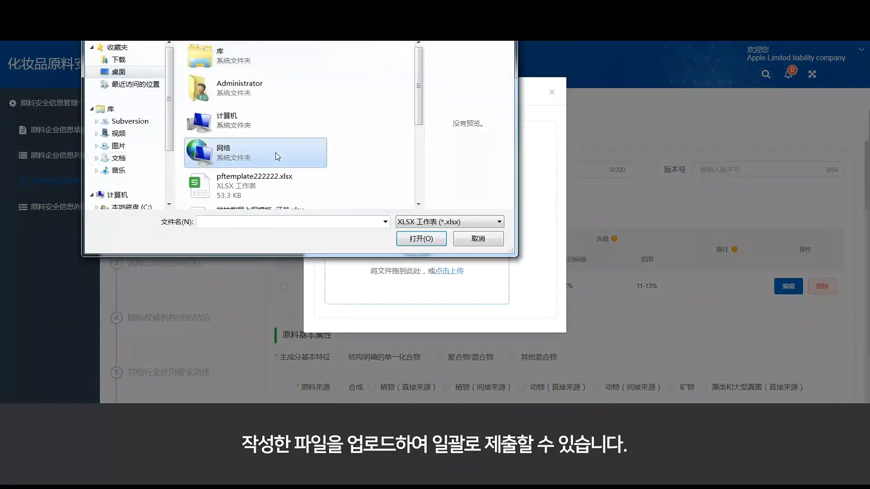
scroll(290, 163, down, 5)
click(254, 193)
click(419, 238)
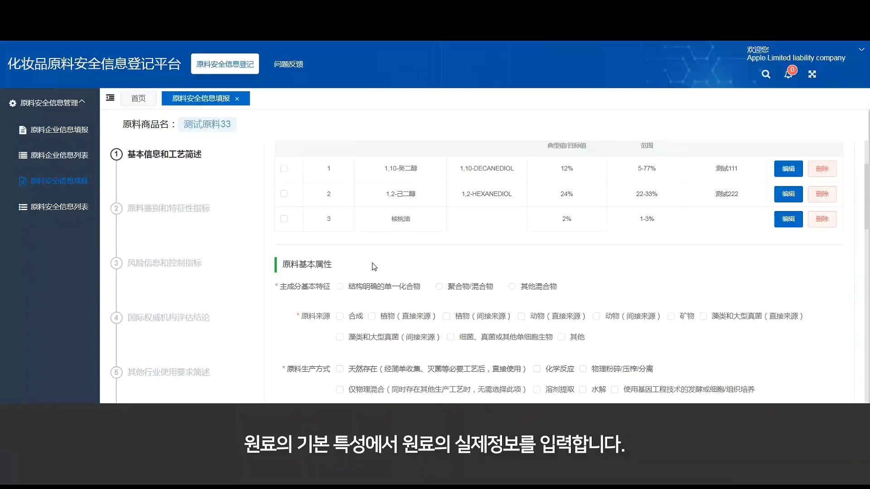
Set the main component characteristic to 聚合物/混合物, the sources to 植物（直接来源） and 植物（间接来源）, and the production method to 天然存在
scroll(370, 267, down, 1)
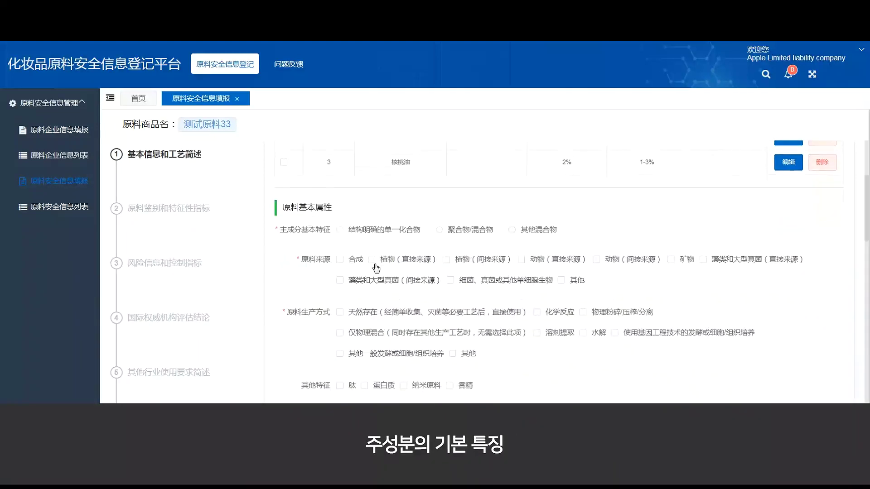
click(442, 231)
click(388, 260)
click(462, 260)
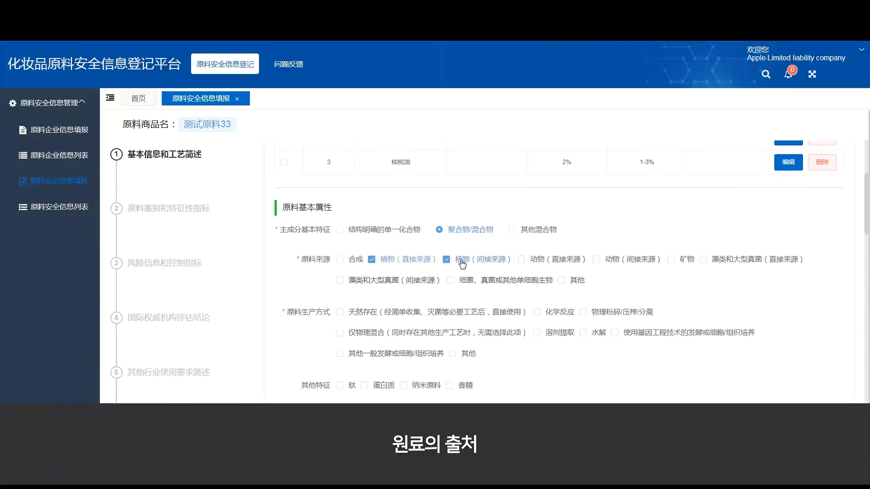
click(349, 313)
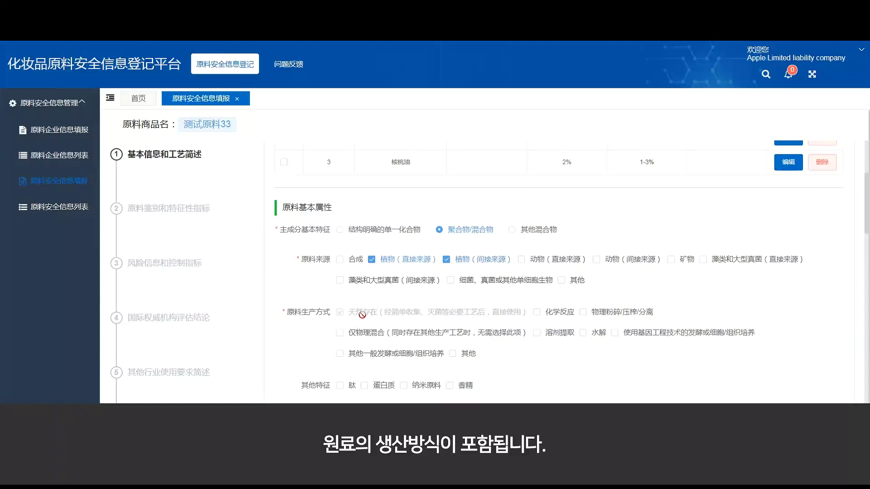
Mark 肽 under other characteristics and 因合成工艺等产生的混合物 as the reason for the compound or mixed raw material
scroll(363, 314, down, 1)
click(340, 326)
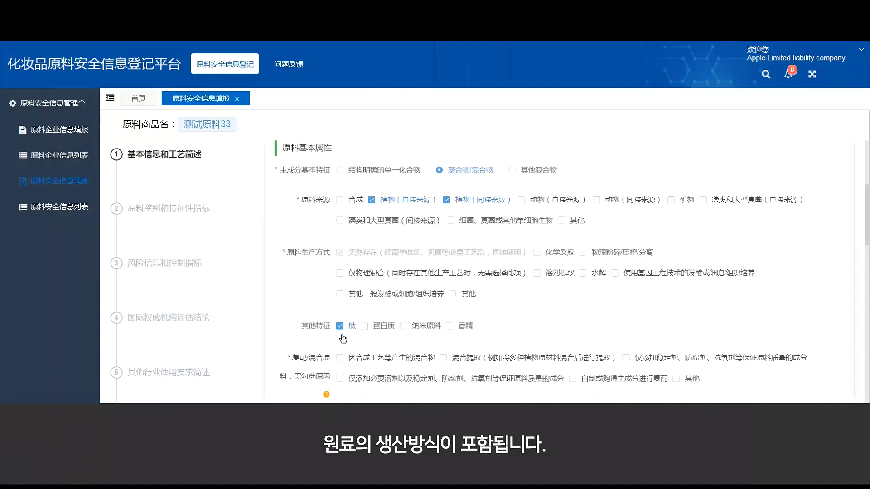
scroll(340, 331, down, 1)
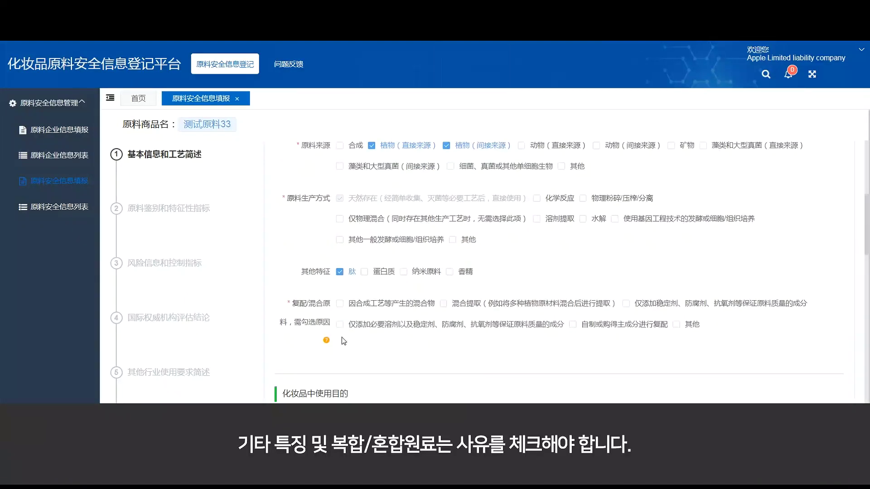
click(340, 304)
Select pH调节剂 as the raw material's purpose of use in cosmetics
scroll(344, 318, up, 5)
scroll(346, 317, down, 1)
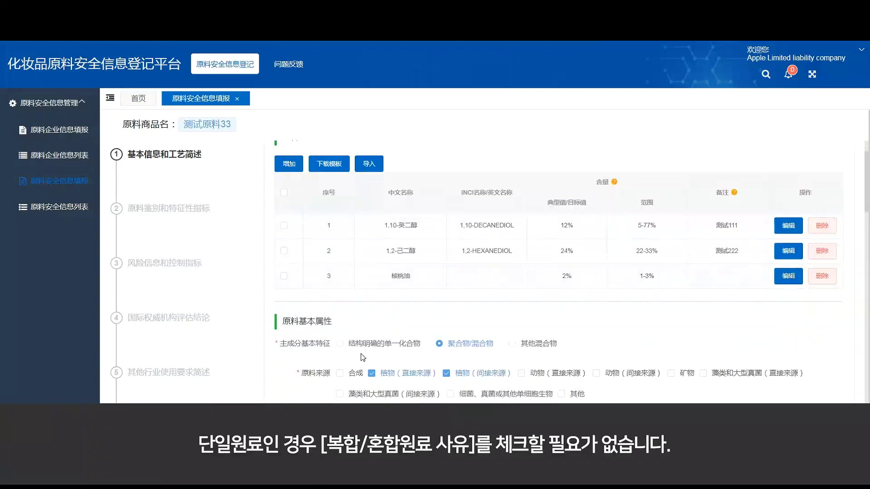
scroll(399, 354, down, 2)
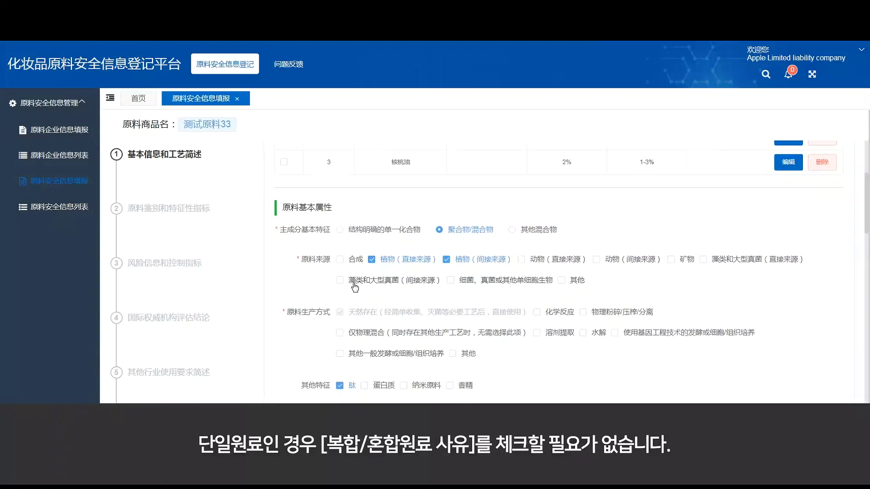
scroll(390, 317, down, 3)
scroll(313, 317, down, 1)
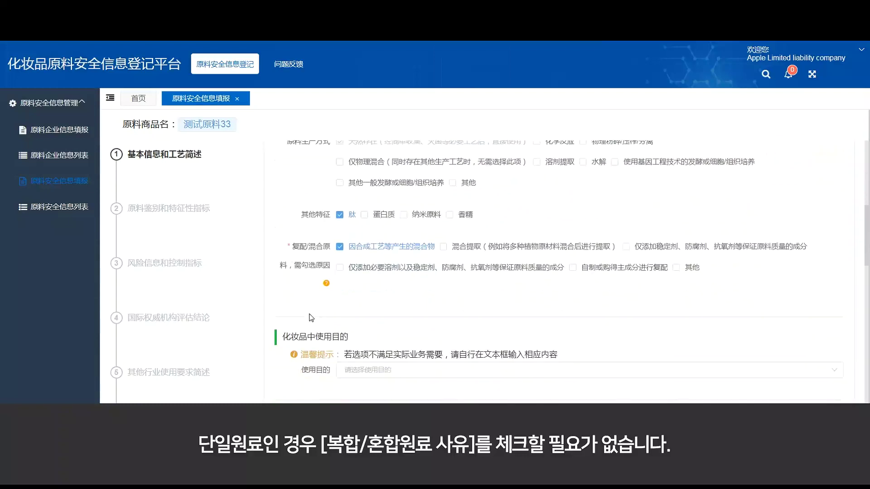
scroll(339, 321, down, 1)
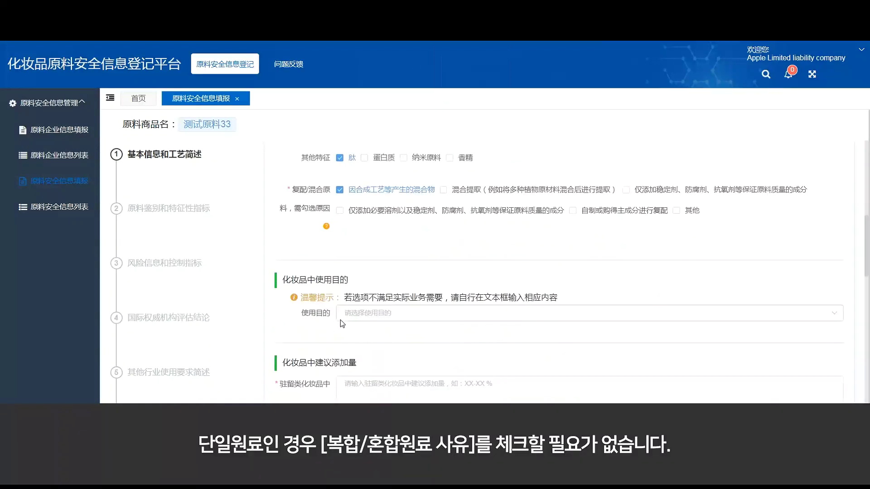
scroll(354, 299, down, 2)
scroll(353, 298, down, 1)
click(369, 200)
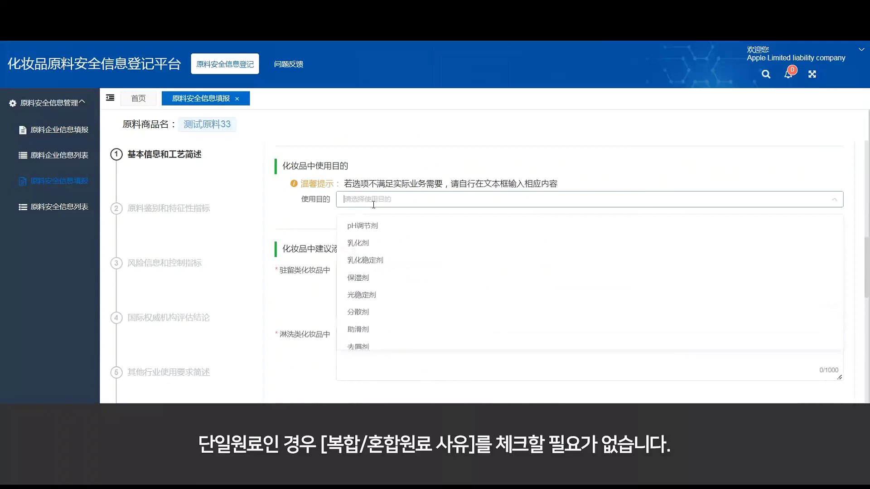
click(372, 225)
click(314, 268)
Enter 1 as the recommended addition amount for both leave-on (驻留类) and rinse-off (淋洗类) cosmetics
click(368, 272)
text(1)
click(381, 348)
text(1)
Select 1,3-双-（2,4-二氨基苯氧基）丙烷盐酸盐 as a formula taboo, and enter 1 for the custom taboo and other usage restrictions
scroll(380, 358, down, 2)
scroll(380, 358, down, 1)
click(377, 300)
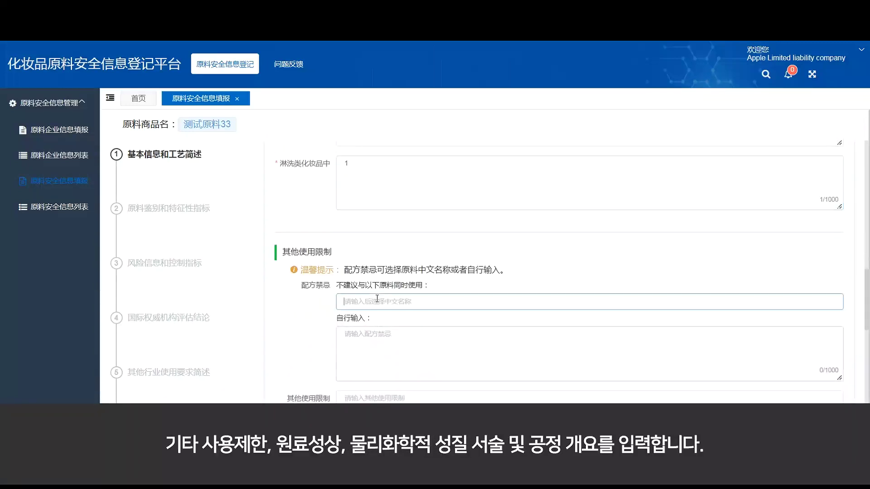
text(1)
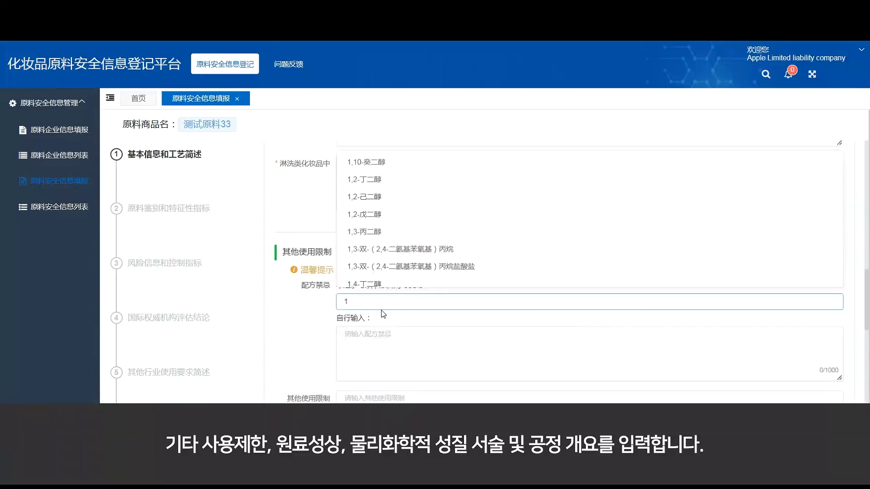
click(383, 268)
click(380, 362)
text(1)
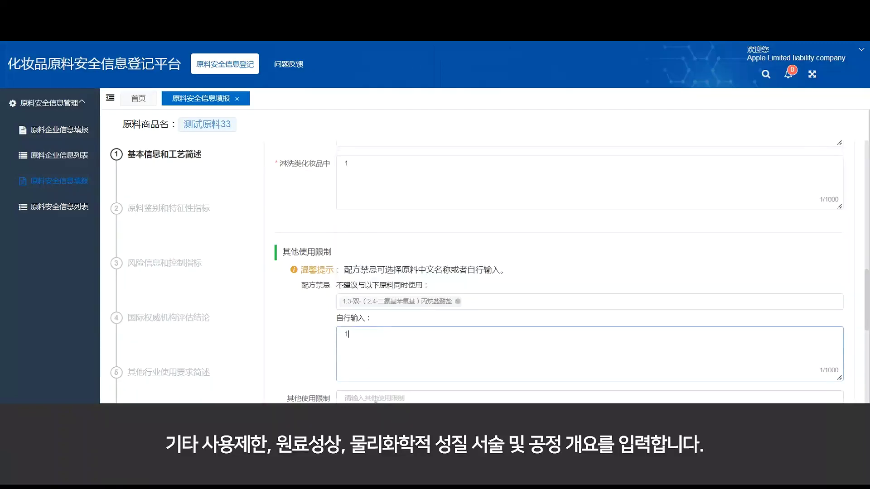
text(1)
Enter 1 for the raw material's 颜色, 气味 and 形态
scroll(375, 402, down, 3)
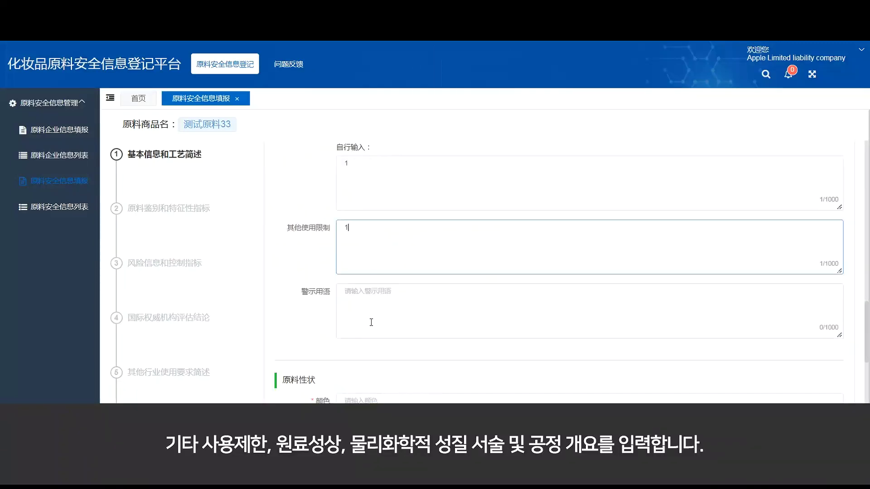
scroll(371, 322, down, 3)
click(369, 246)
text(1)
click(371, 275)
text(1)
click(372, 302)
text(1)
Describe the physicochemical properties with 1 under 其他性质 and 水溶 as the solubility
scroll(371, 301, down, 2)
click(362, 309)
text(1)
click(347, 270)
scroll(474, 322, down, 2)
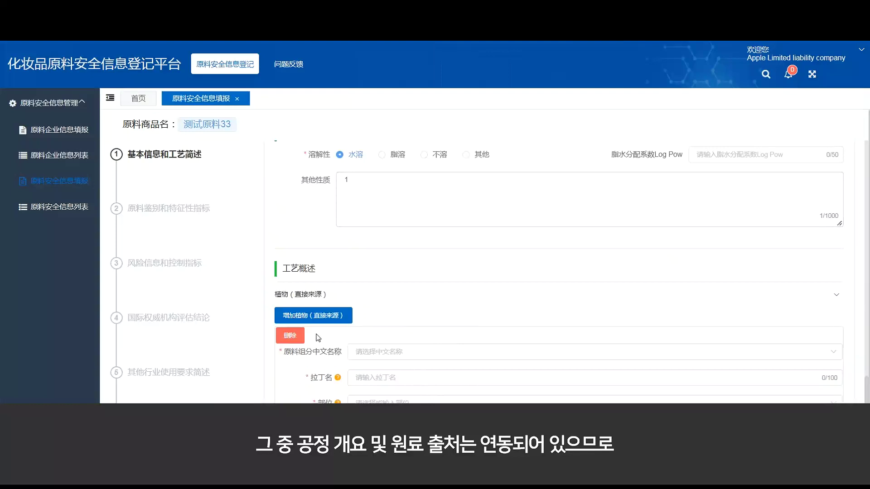
Choose 1,10-癸二醇 and 1,2-己二醇 as the 原料组分中文名称 for the 植物（直接来源） entry under 工艺概述
scroll(355, 327, down, 1)
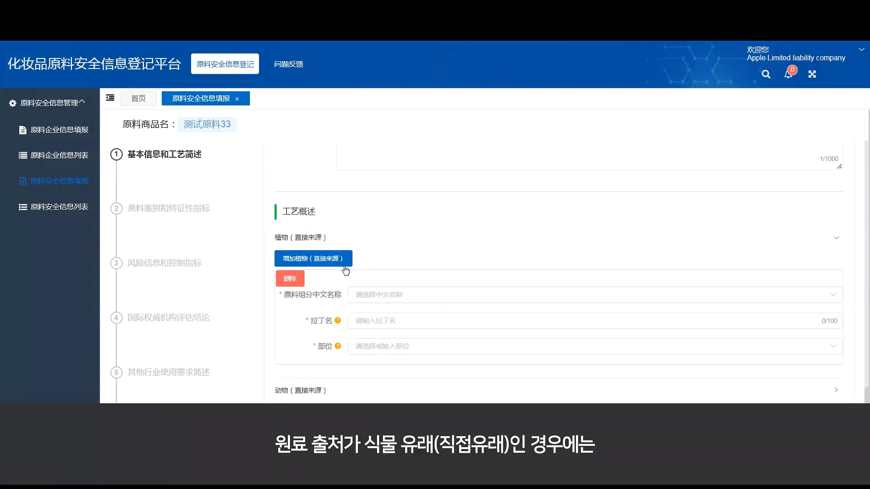
scroll(365, 286, down, 10)
scroll(365, 286, up, 8)
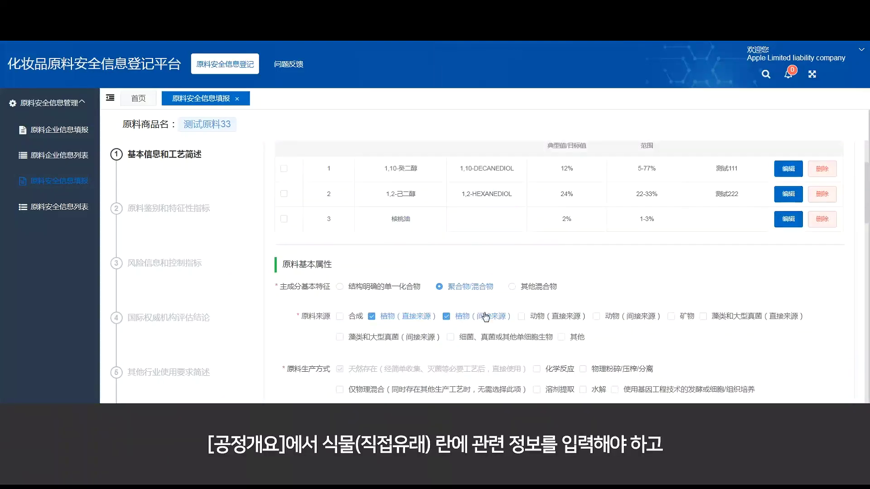
scroll(496, 326, down, 6)
scroll(501, 327, down, 10)
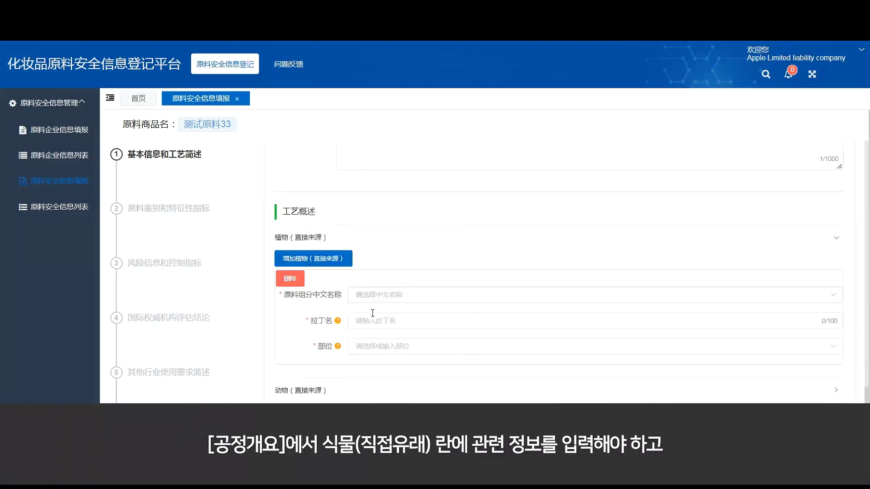
click(375, 299)
click(377, 320)
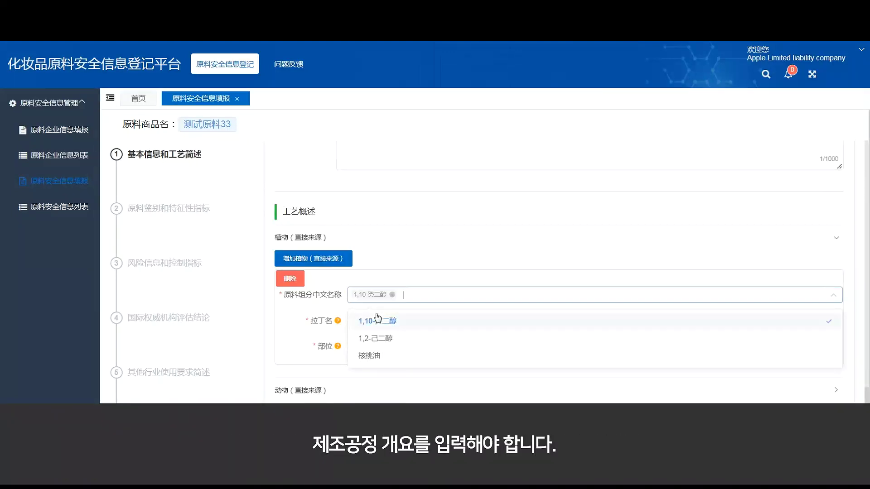
click(376, 338)
click(317, 333)
Enter 1 as the plant's 拉丁名 and set its 部位 to 果实 and the custom value 11
click(380, 322)
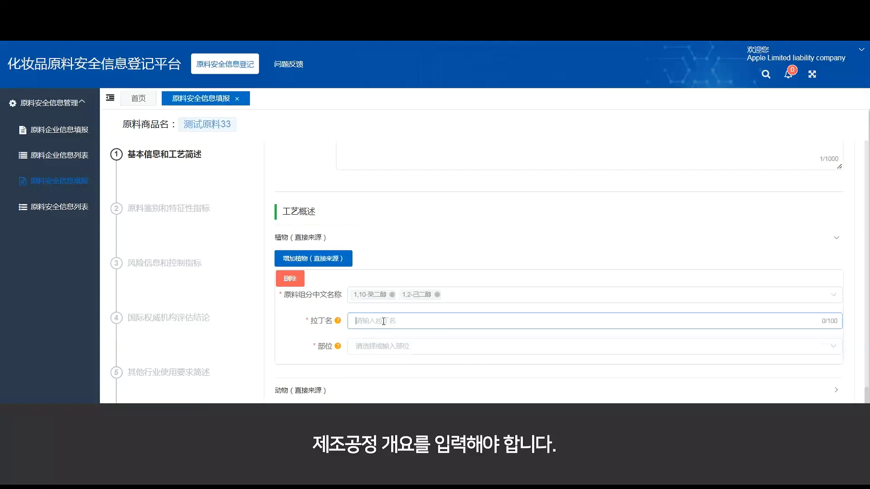
click(385, 347)
click(367, 267)
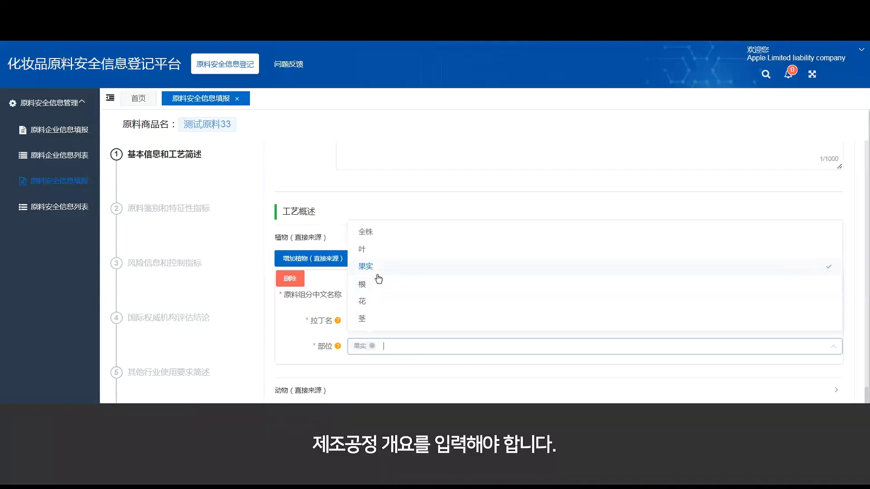
text(11)
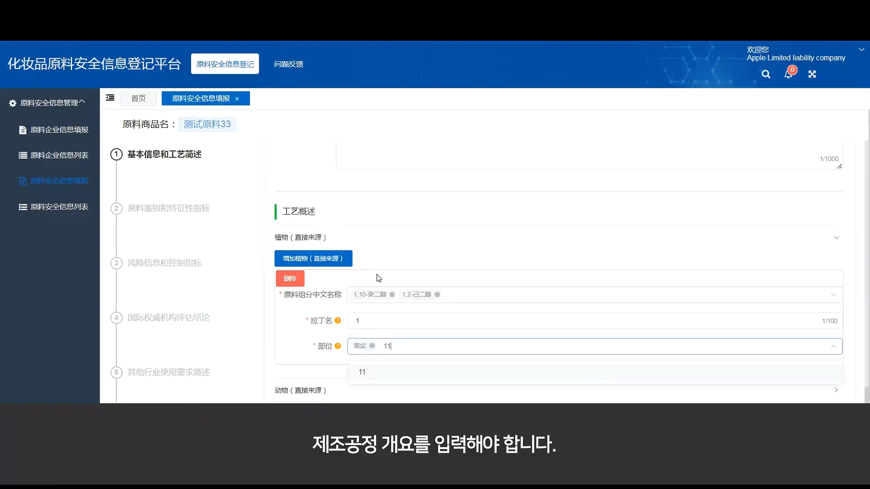
click(369, 374)
click(311, 351)
Enter 测试 as the 生产工艺简要概述 and proceed to the 原料鉴别和特征性指标 stage
scroll(390, 340, down, 3)
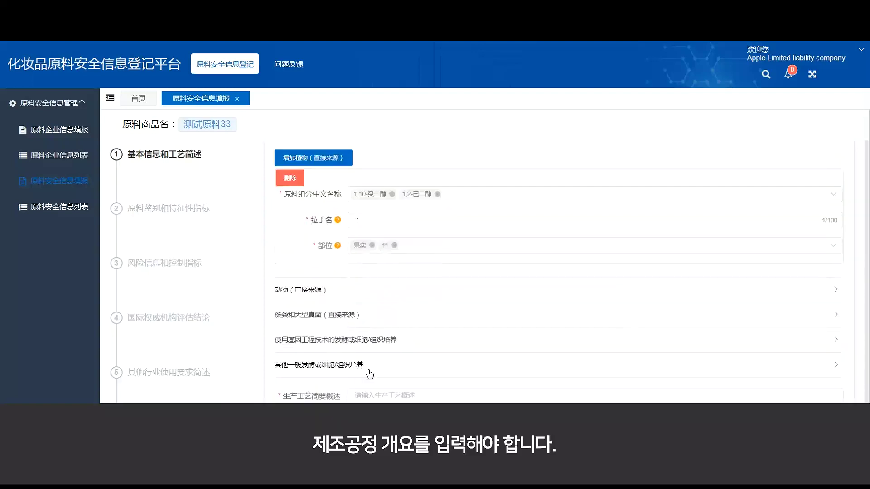
click(390, 340)
text(ces)
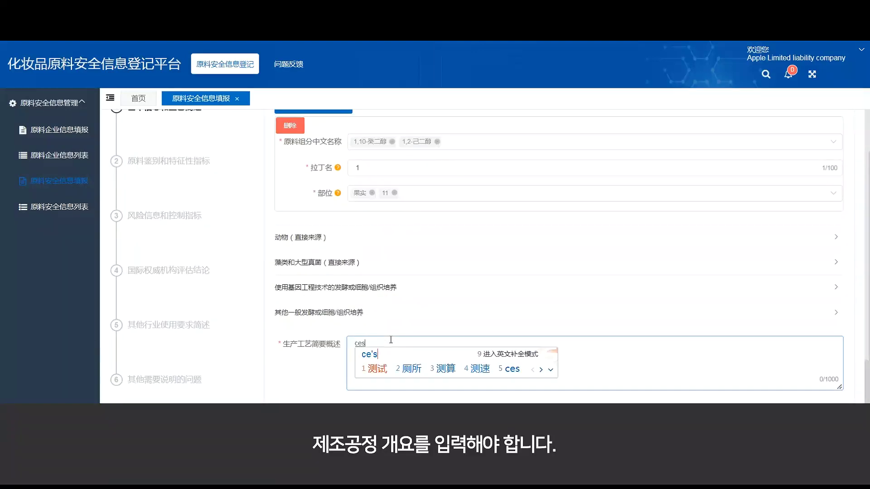
key(space)
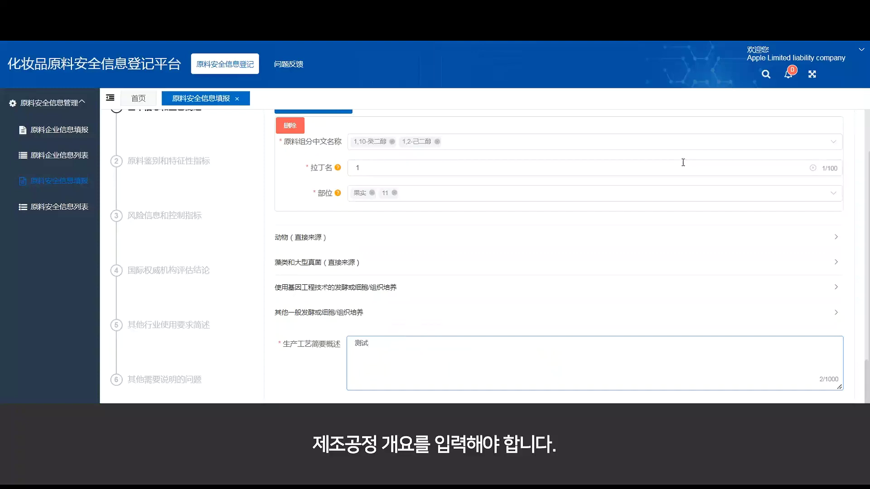
click(464, 306)
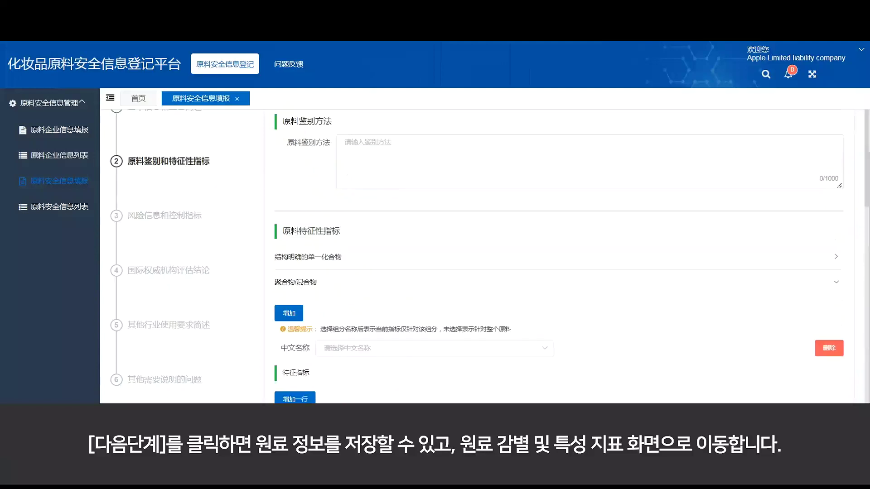
Acknowledge the save of the raw material information and open the 原料安全信息列表
scroll(202, 211, up, 2)
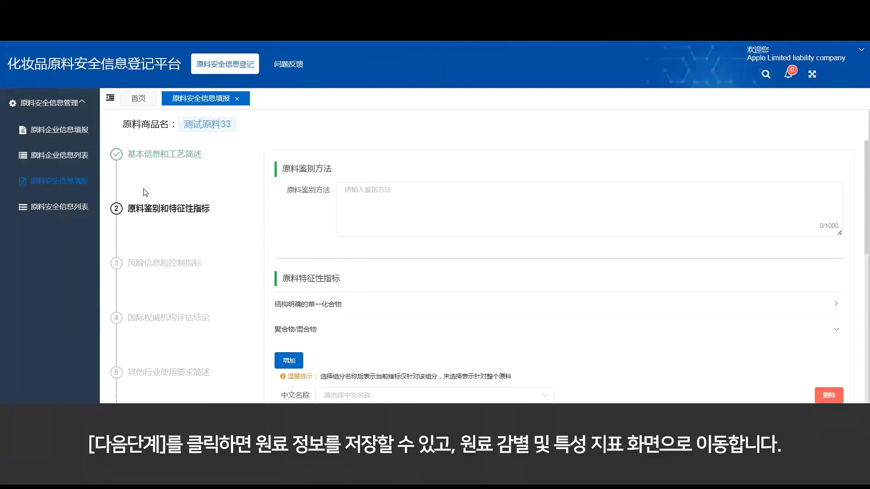
scroll(213, 227, down, 2)
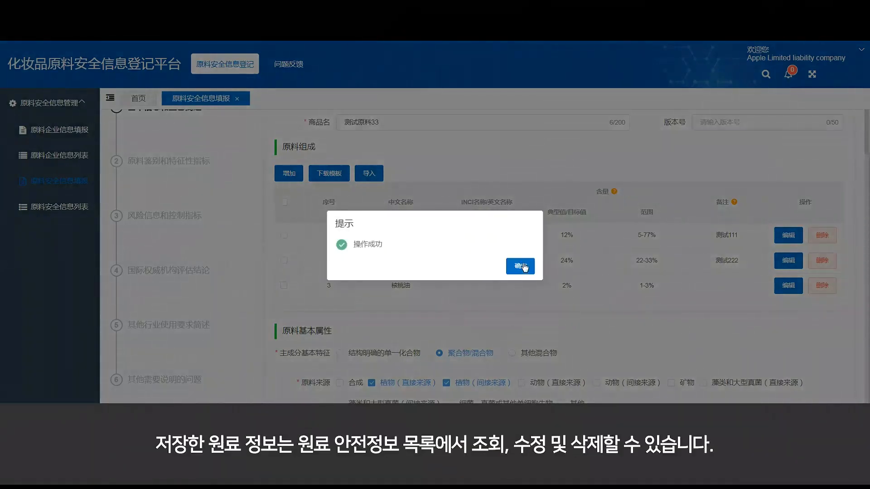
click(523, 266)
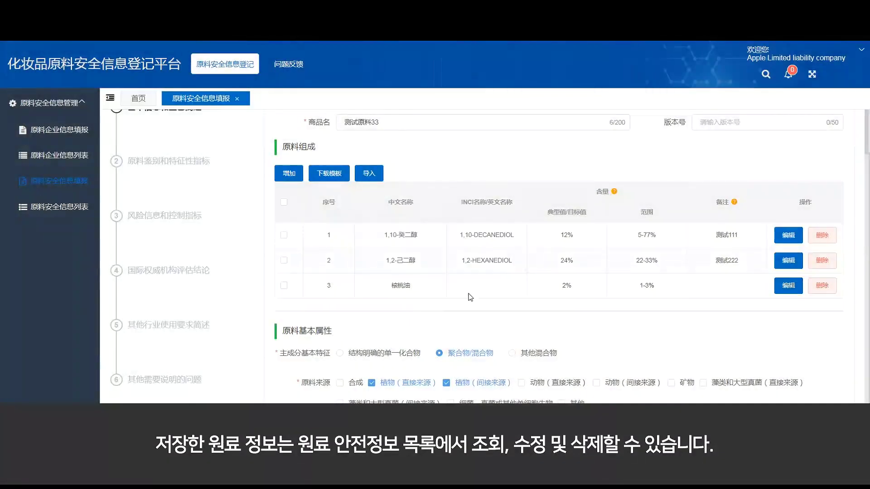
click(64, 212)
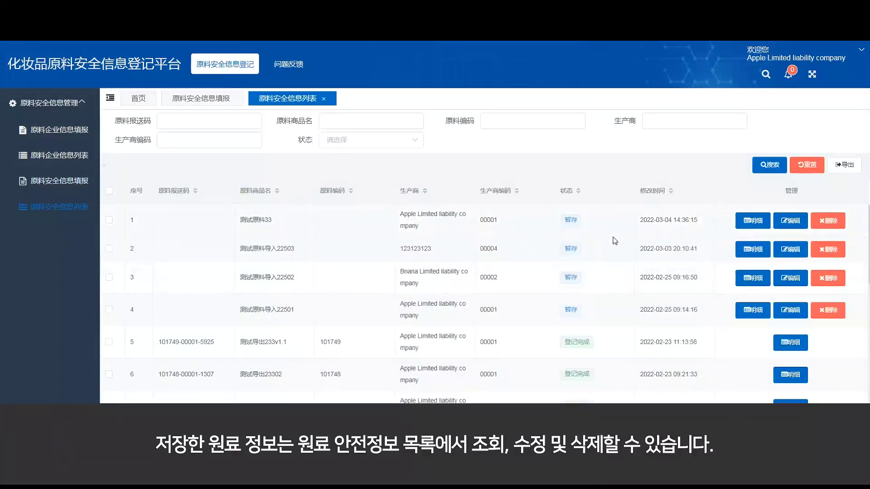
View the details of 测试原料33, and open its edit form and close it without making changes
click(750, 222)
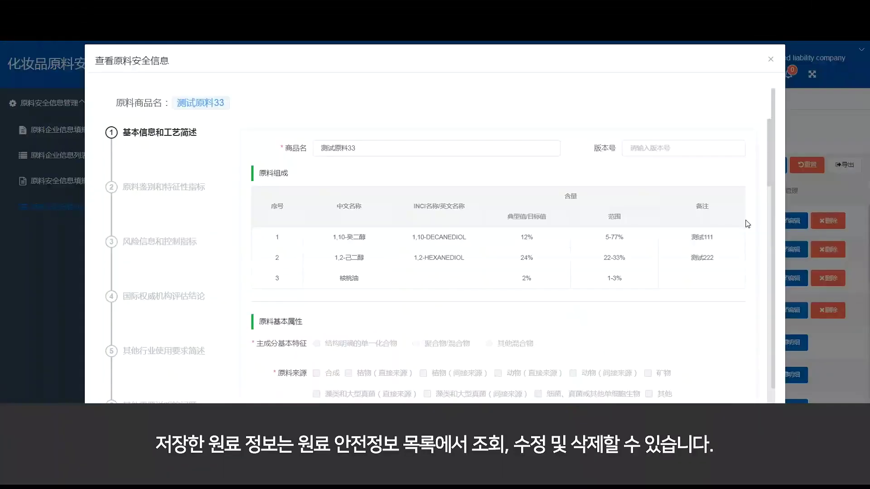
click(771, 59)
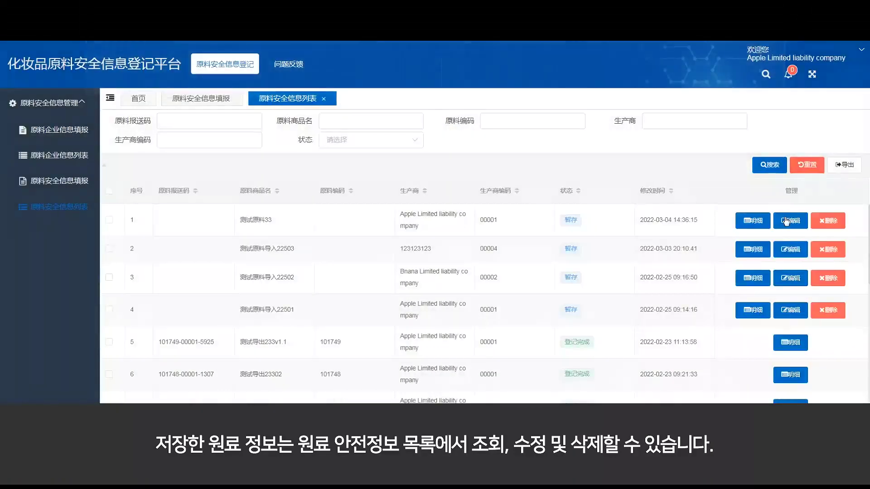
click(791, 222)
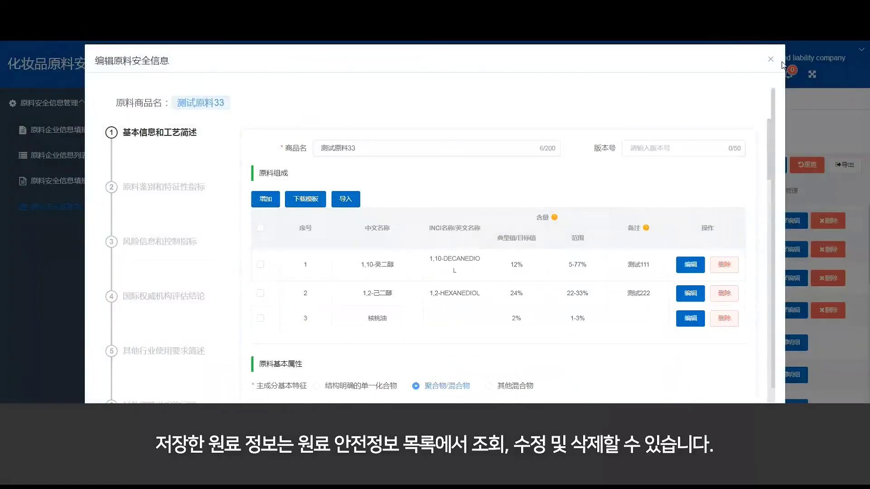
click(770, 60)
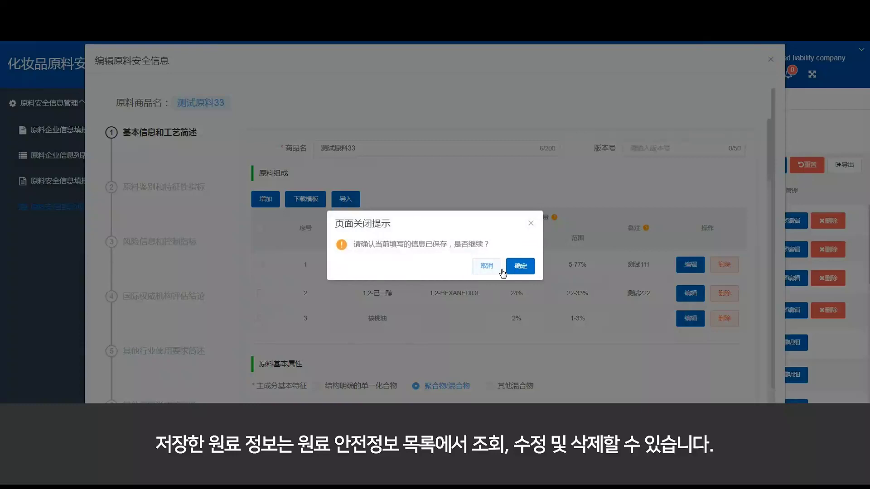
click(526, 269)
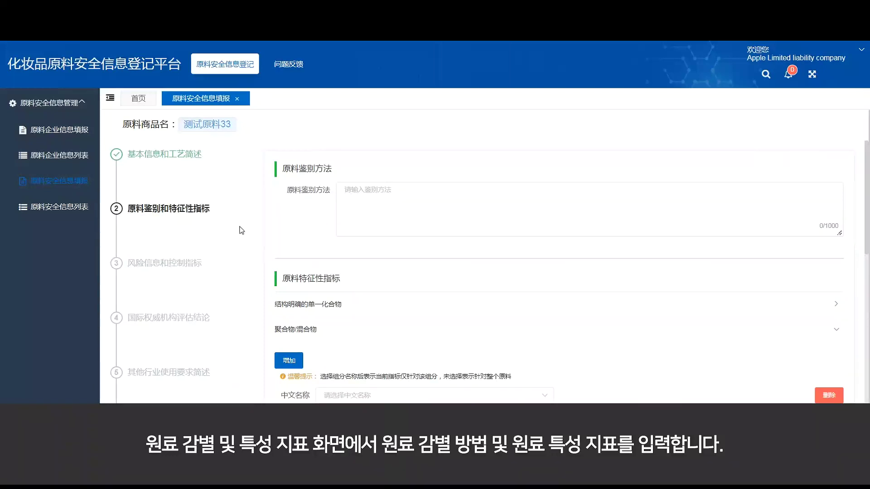
Enter 123 as the 原料鉴别方法 in the 原料鉴别和特征性指标 stage
click(383, 205)
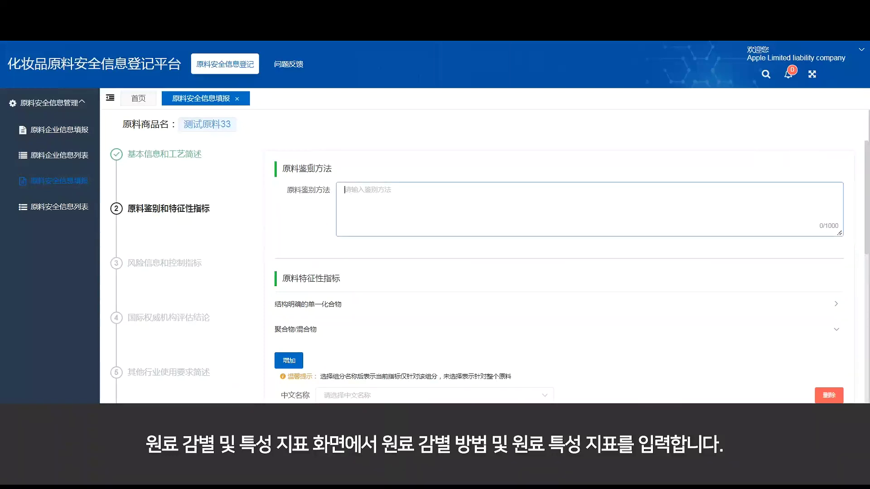
text(123)
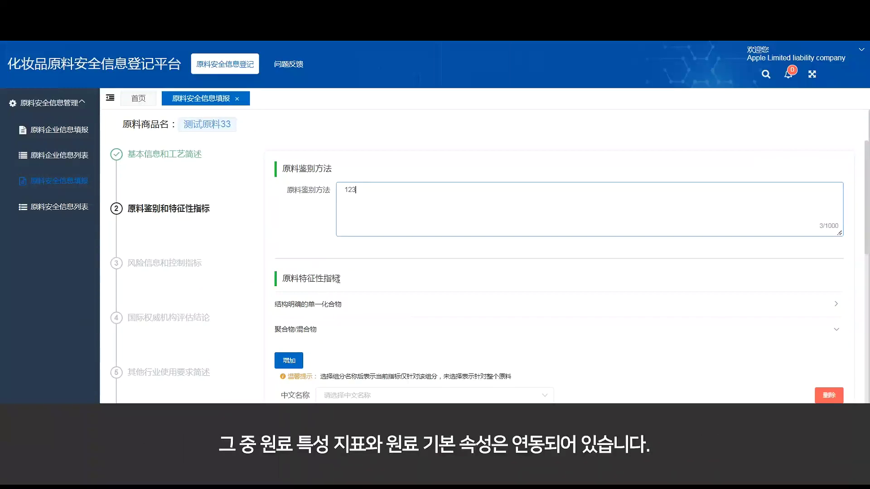
Review the 原料特征性指标 section and compare it with the 主成分基本特征 choice in the basic information stage
scroll(326, 268, down, 1)
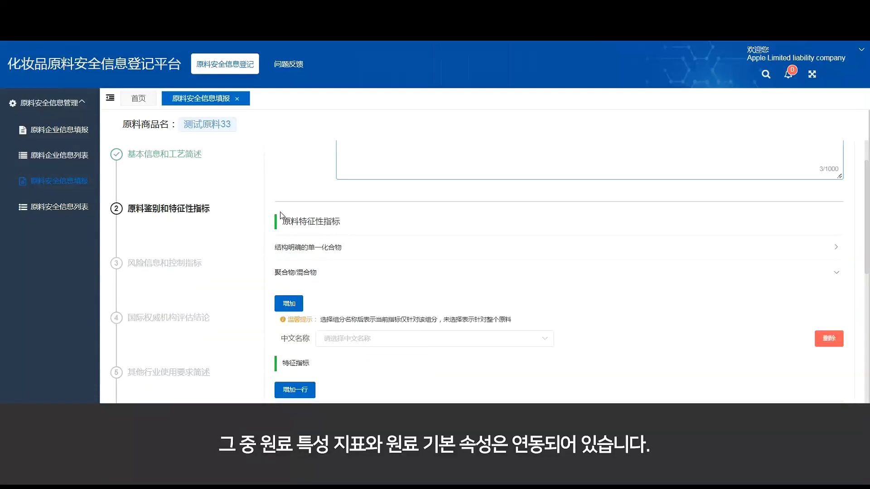
scroll(389, 272, down, 2)
scroll(401, 284, up, 1)
scroll(415, 302, down, 4)
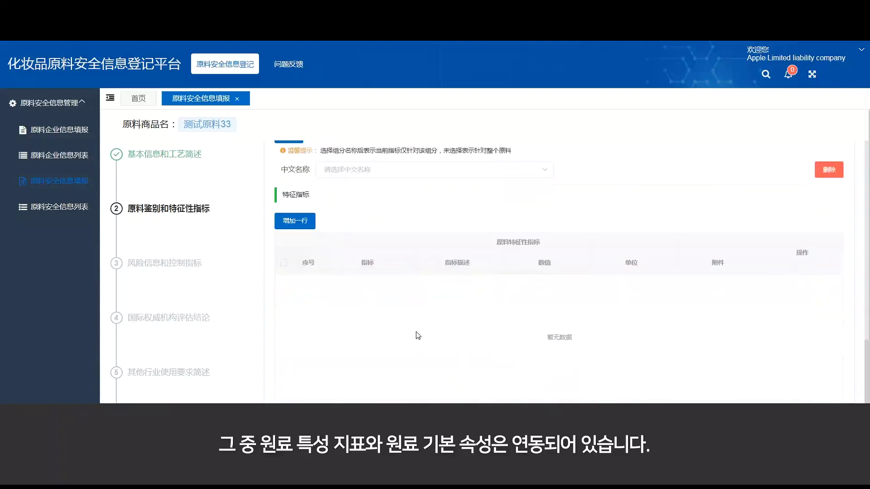
scroll(385, 346, up, 10)
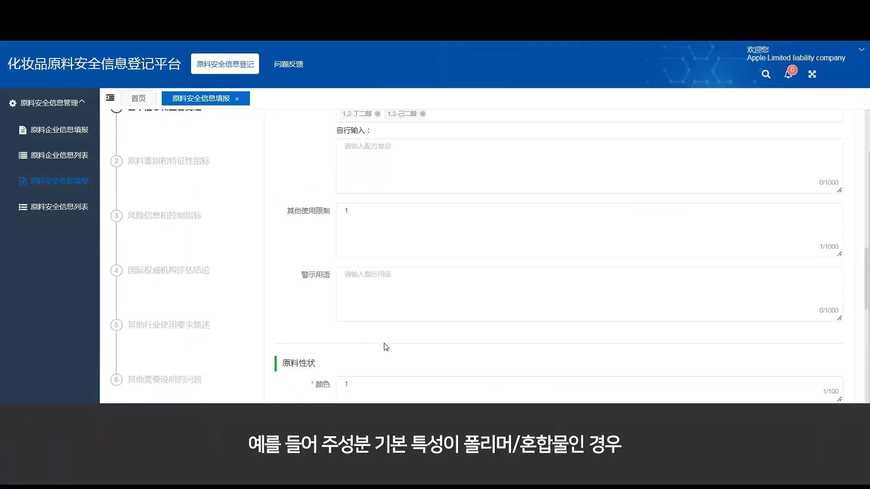
scroll(385, 345, up, 4)
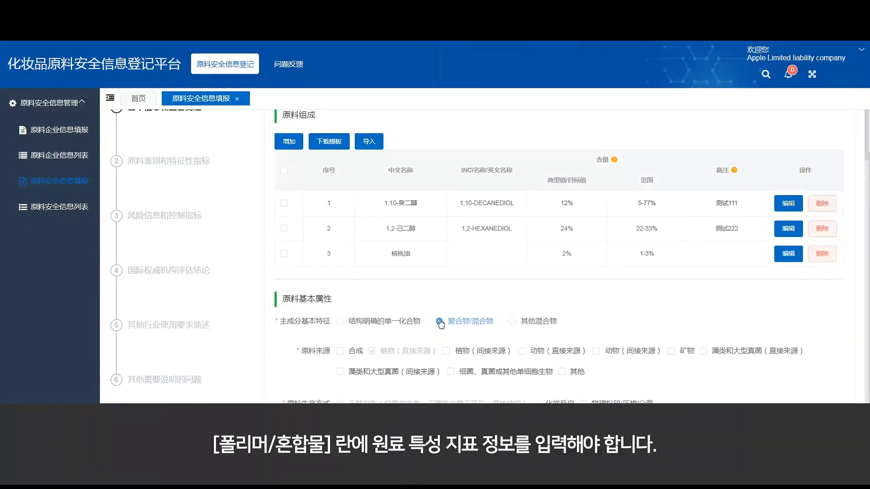
scroll(304, 257, down, 10)
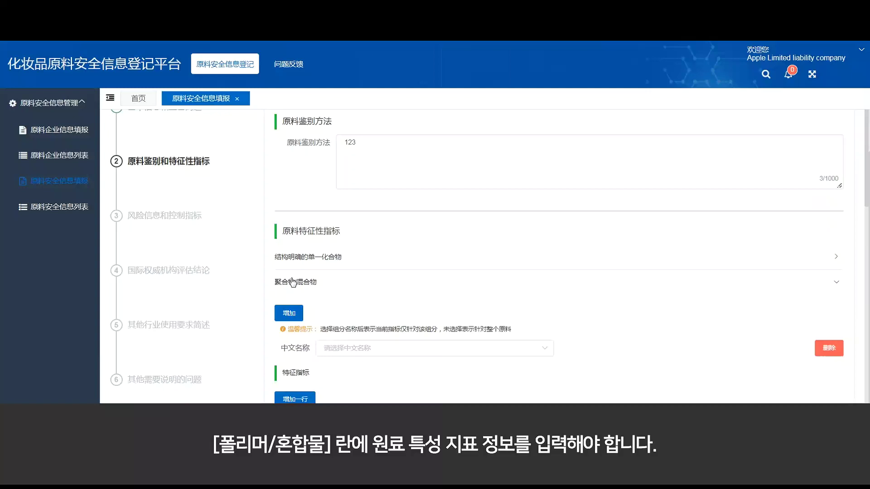
Choose 1,10-癸二醇 and 1,2-己二醇 as the 中文名称 for the 聚合物/混合物 indicator
scroll(378, 347, down, 2)
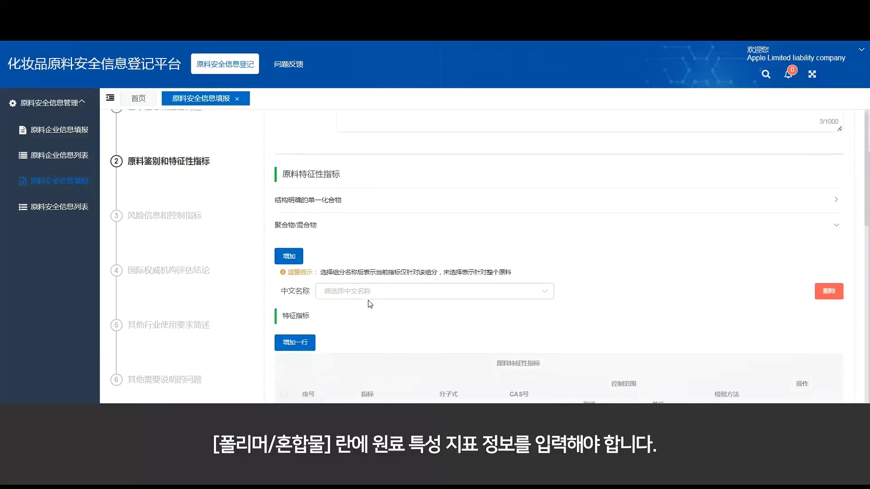
click(371, 291)
click(362, 319)
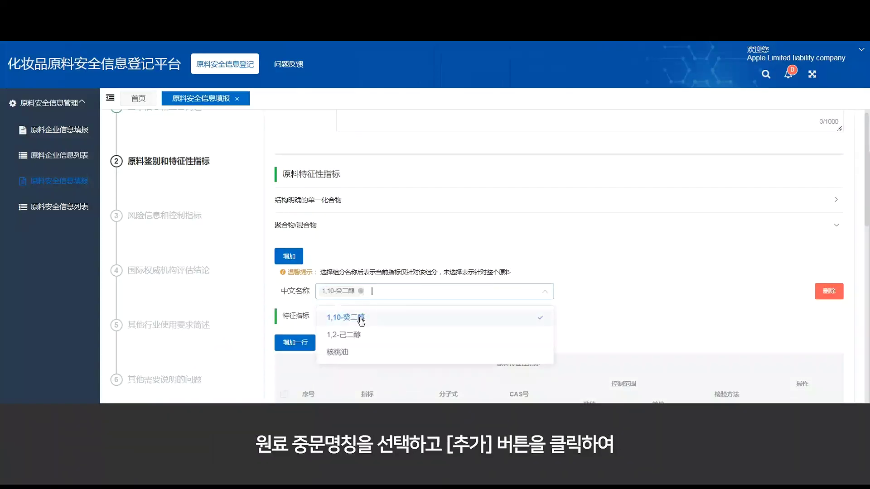
click(350, 336)
click(295, 315)
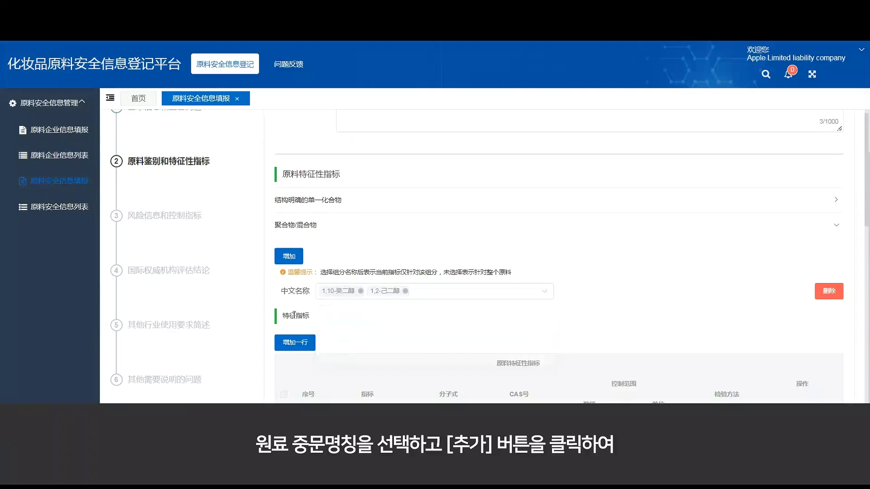
Add a row to the 特征指标 table and set its 指标名称 to 聚合度
scroll(322, 343, down, 1)
scroll(323, 343, down, 2)
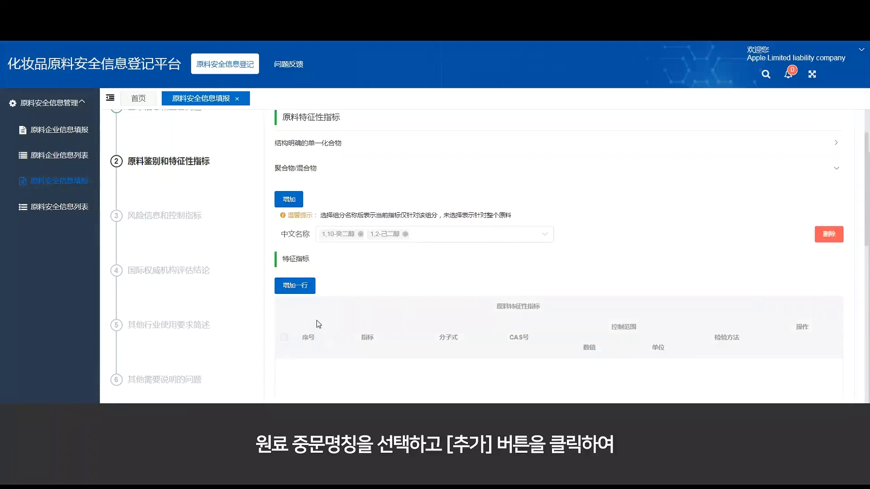
click(307, 285)
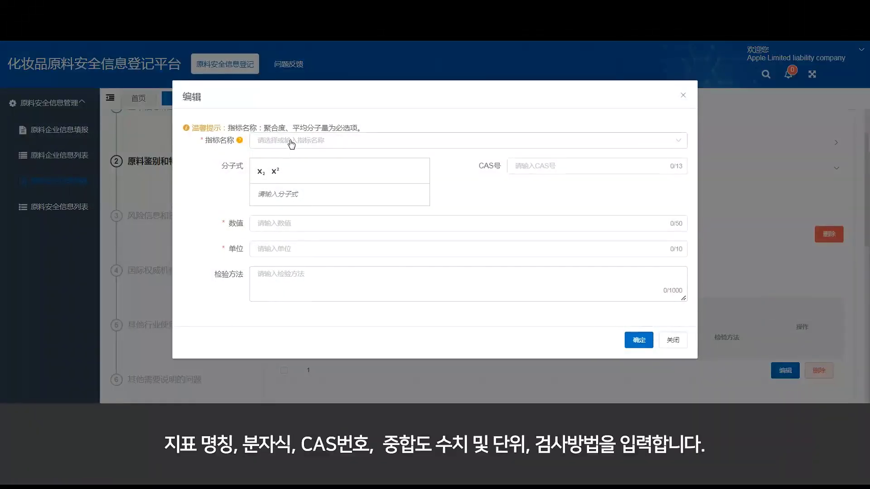
click(292, 140)
click(281, 171)
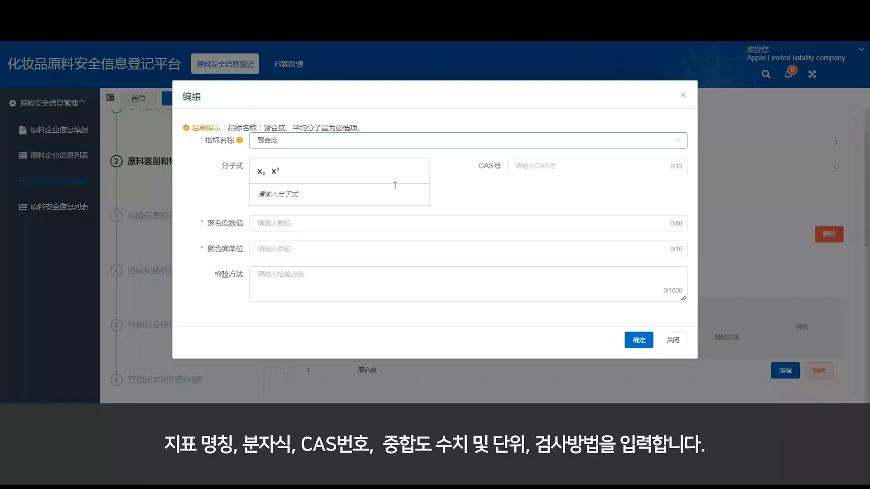
Enter 1 for the indicator's CAS号, 聚合度数值 and 聚合度单位
click(538, 165)
text(1)
click(297, 226)
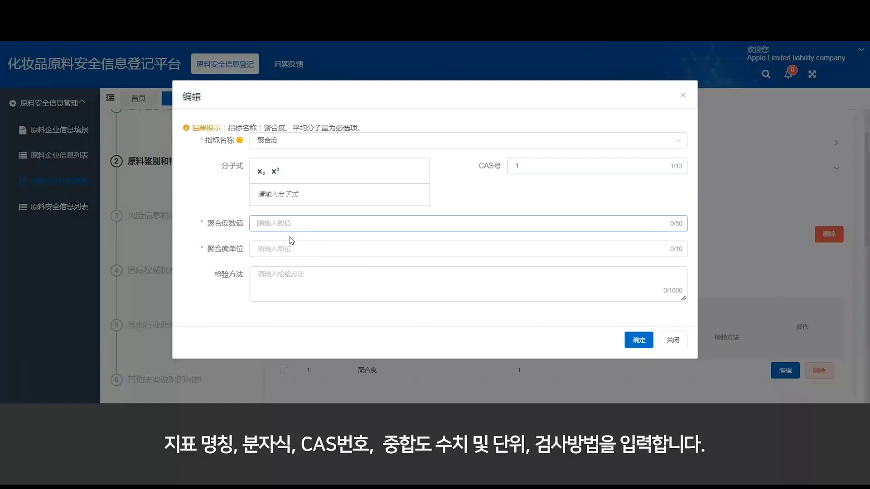
text(1)
click(280, 249)
text(1)
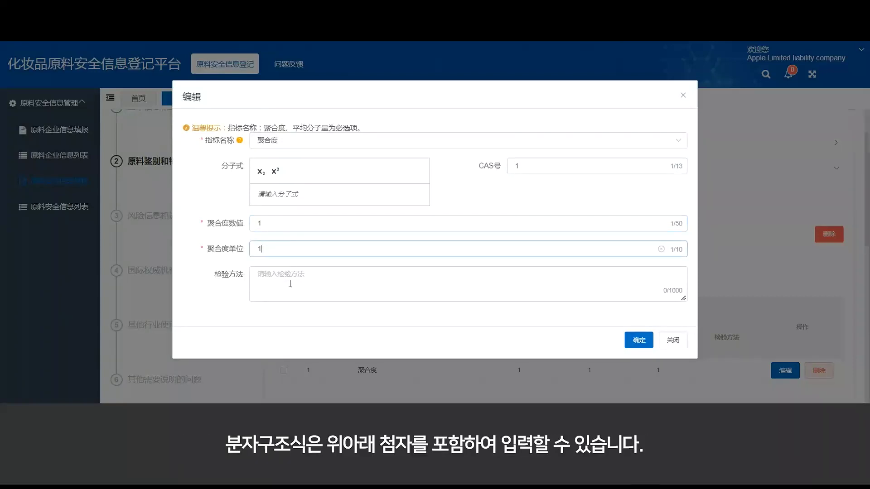
Enter 1 as the 检验方法 and A₁₁B²² with subscript 11 and superscript 22 as the 分子式, and confirm the 聚合度 indicator
click(290, 284)
text(1)
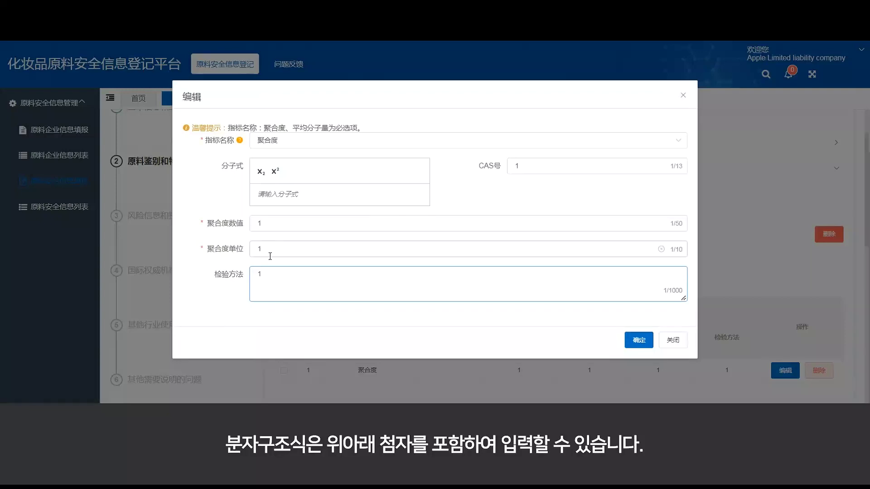
click(275, 193)
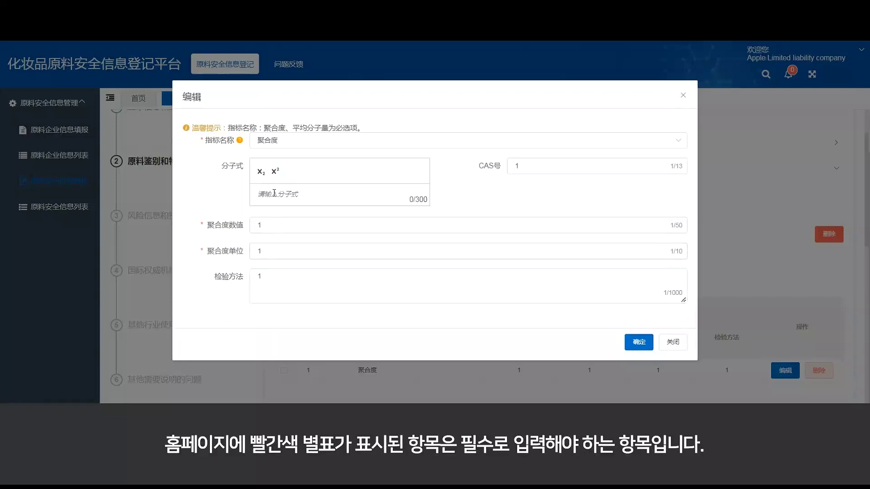
text(a)
key(BackSpace)
text(A)
click(260, 175)
text(11)
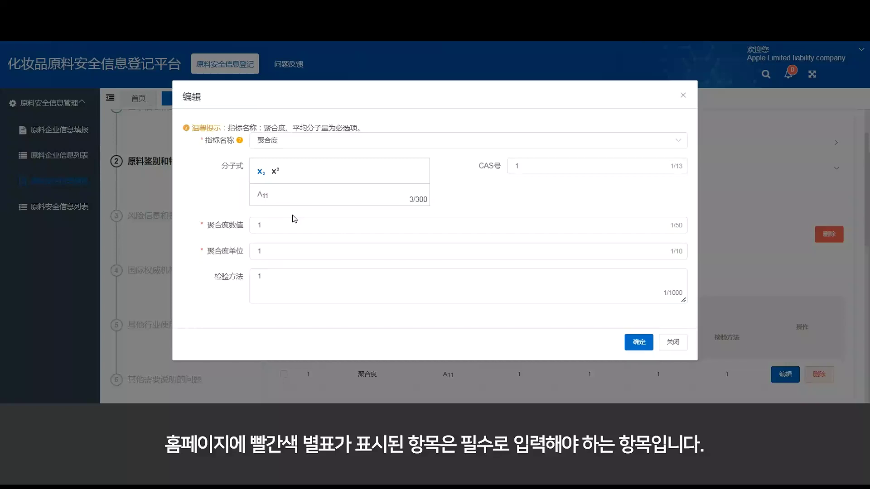
click(261, 173)
text(B)
click(276, 172)
text(22)
click(639, 343)
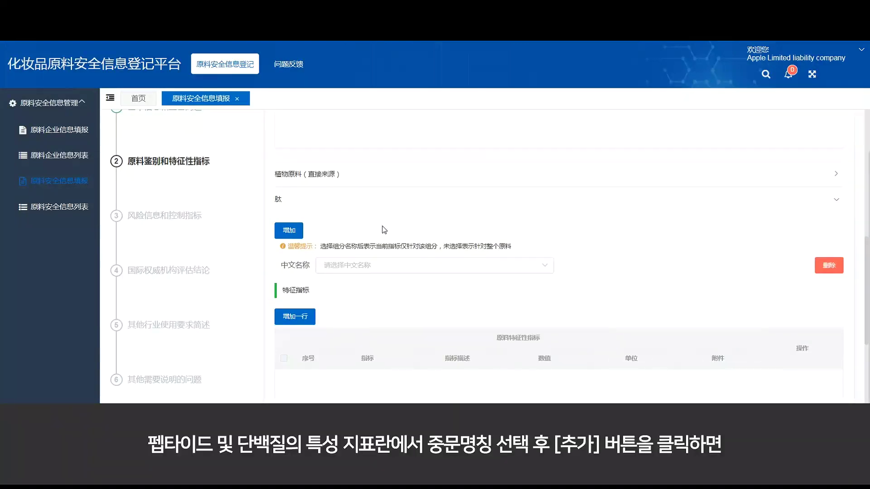
Choose 核桃油 as the 中文名称 in the 肽 section and add a row to its 特征指标 table
scroll(355, 253, down, 3)
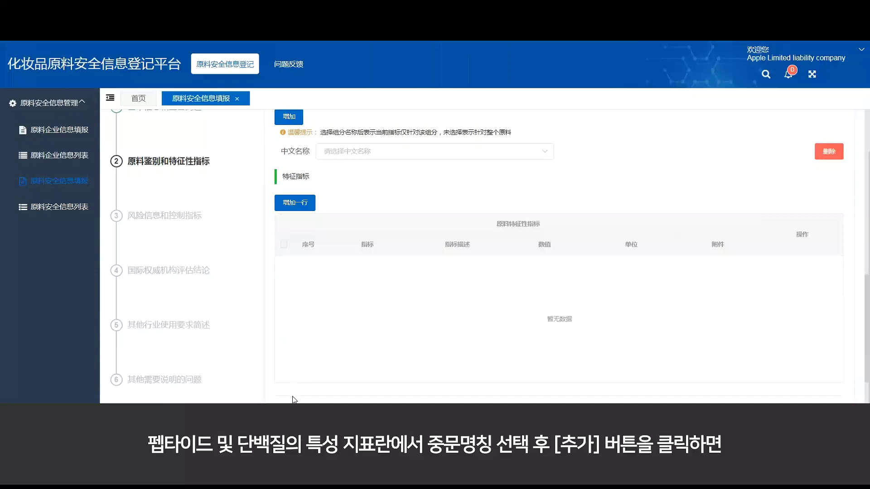
scroll(354, 277, up, 3)
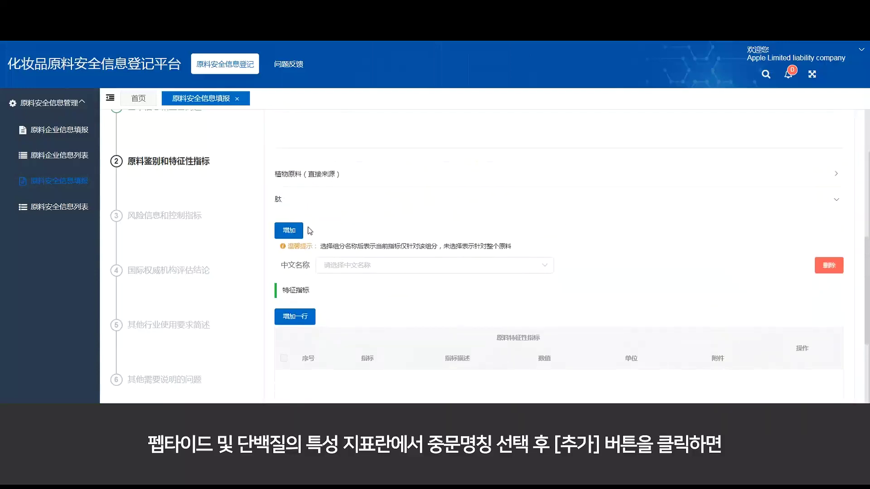
click(354, 272)
click(346, 327)
click(609, 274)
click(301, 319)
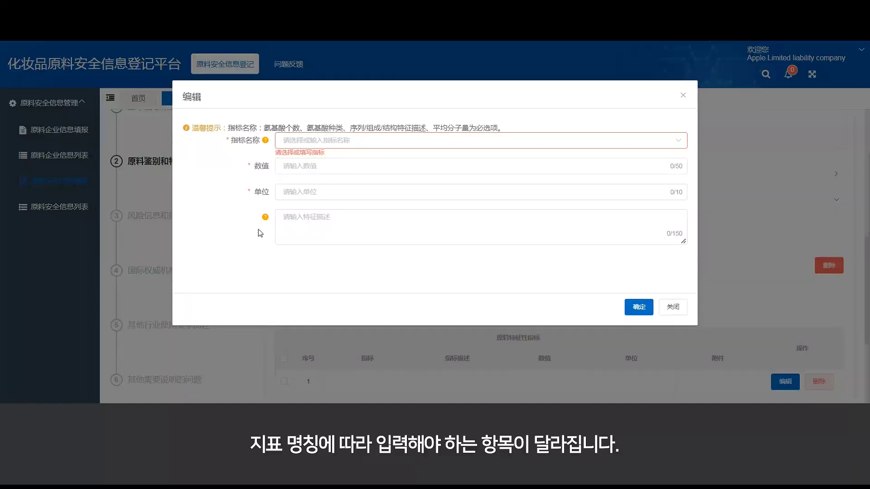
Set the 肽 indicator's 指标名称 to 氨基酸个数 and enter 1 as its 数值
click(334, 141)
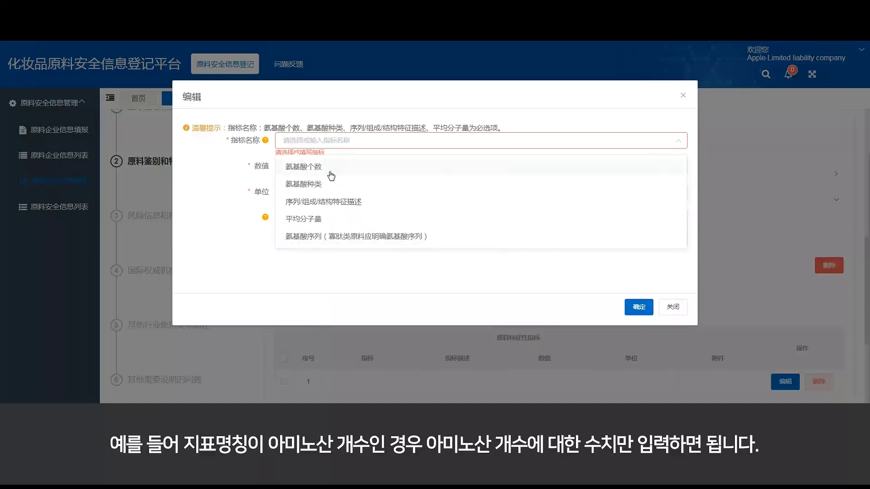
click(329, 170)
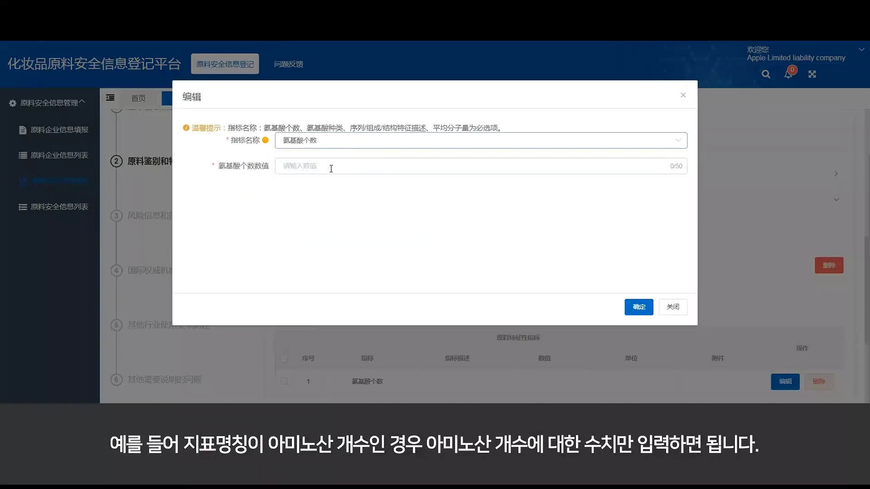
click(314, 172)
text(1)
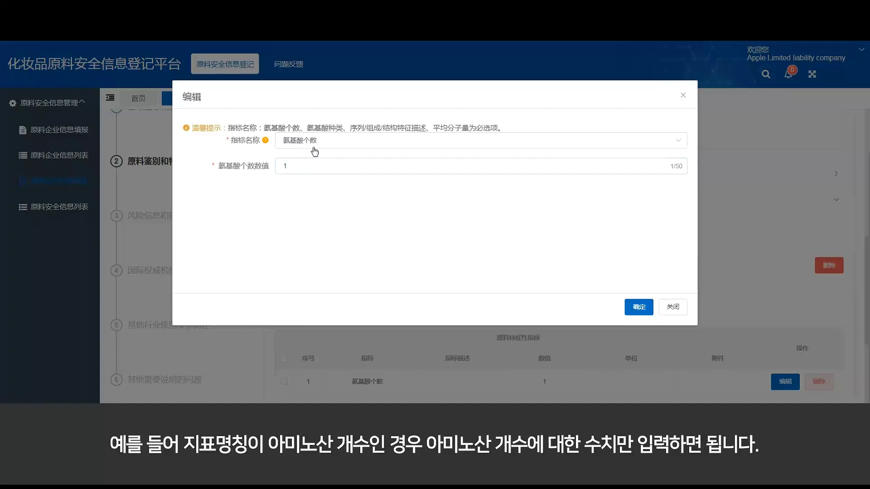
Change the 肽 indicator to 氨基酸序列（寡肽类原料应明确氨基酸序列）, describe it as 1, and save it after checking the attachment upload page
click(334, 141)
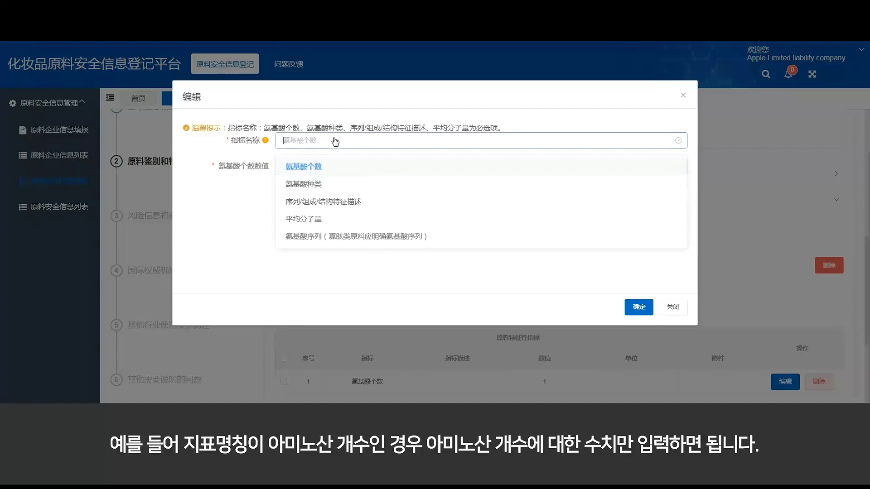
click(349, 237)
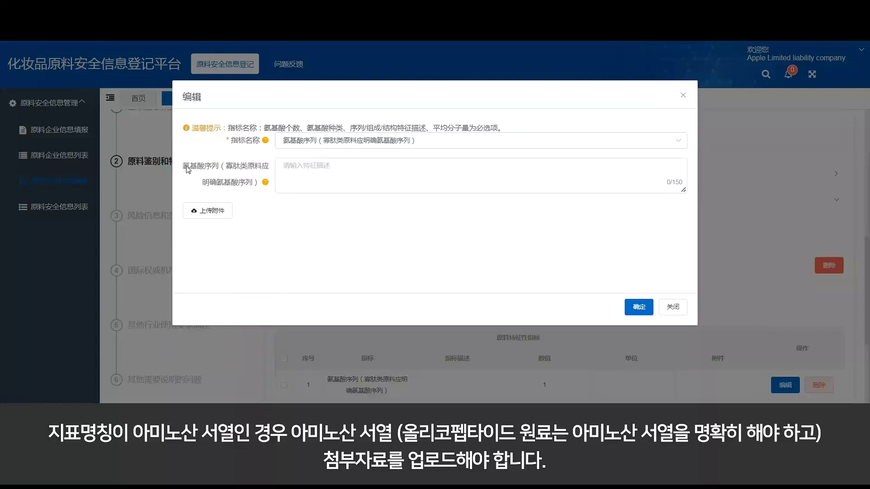
click(336, 178)
text(1)
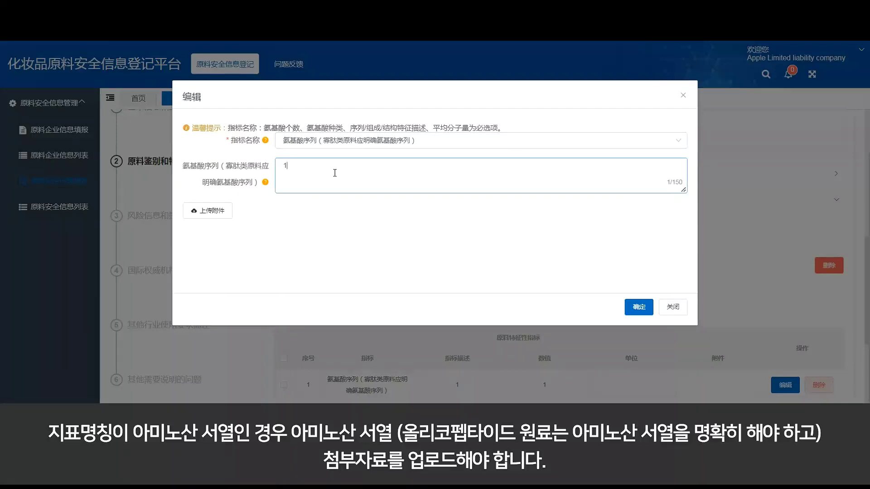
click(220, 213)
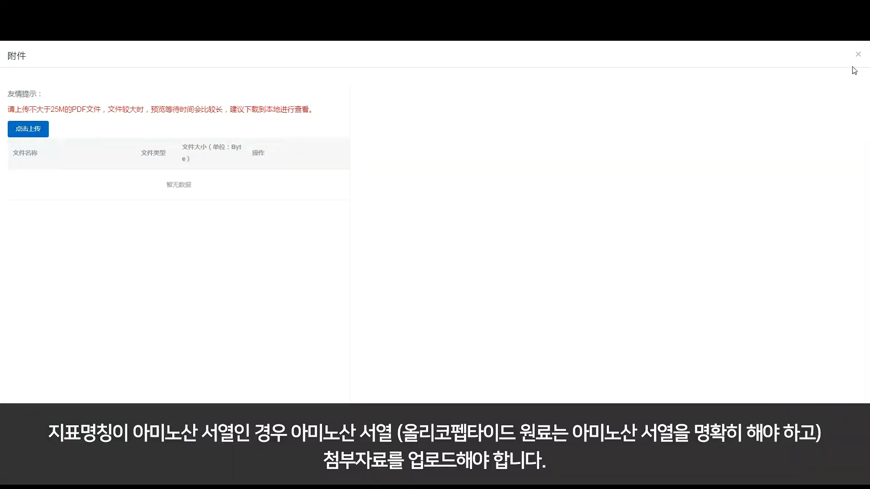
click(859, 55)
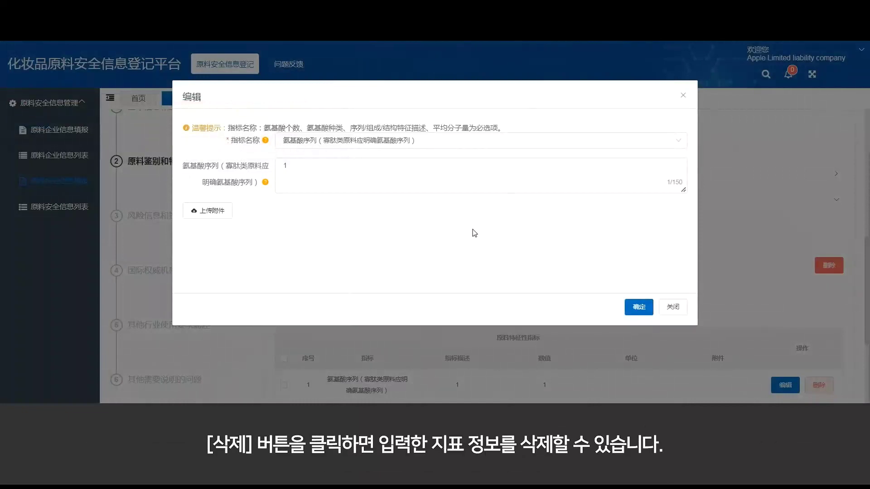
click(646, 310)
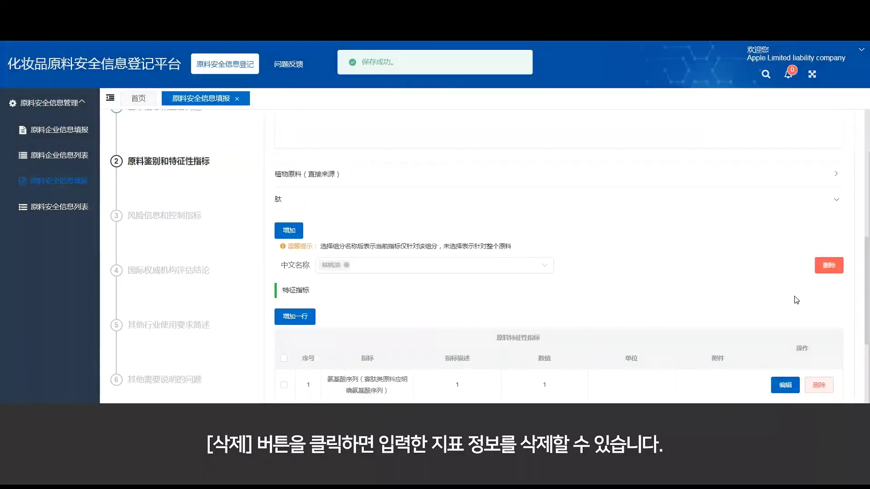
Delete the whole 核桃油 indicator block from the 肽 section
click(828, 267)
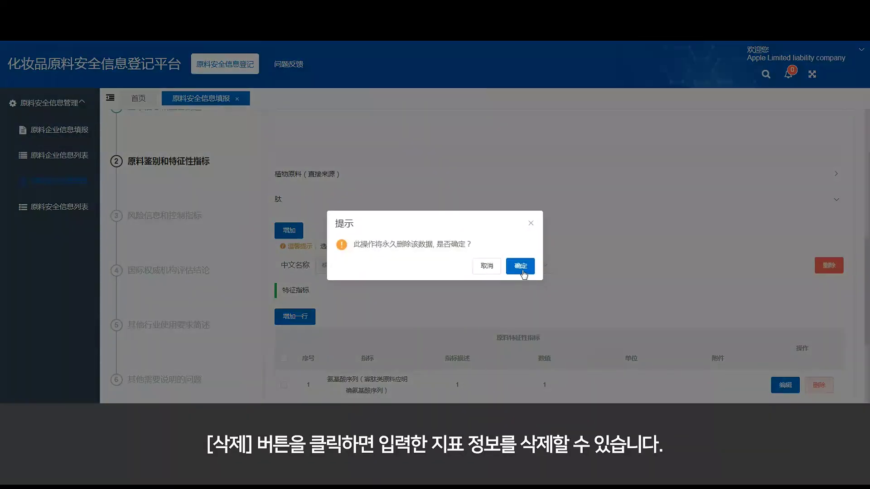
click(521, 268)
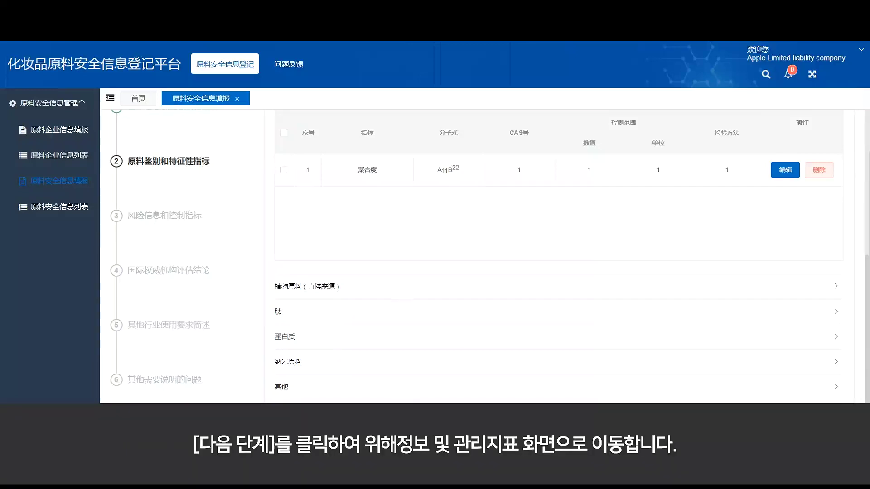
Proceed to the 风险信息和控制指标 stage and review its 重金属风险, 微生物风险 and 农药残留风险 sections
click(559, 435)
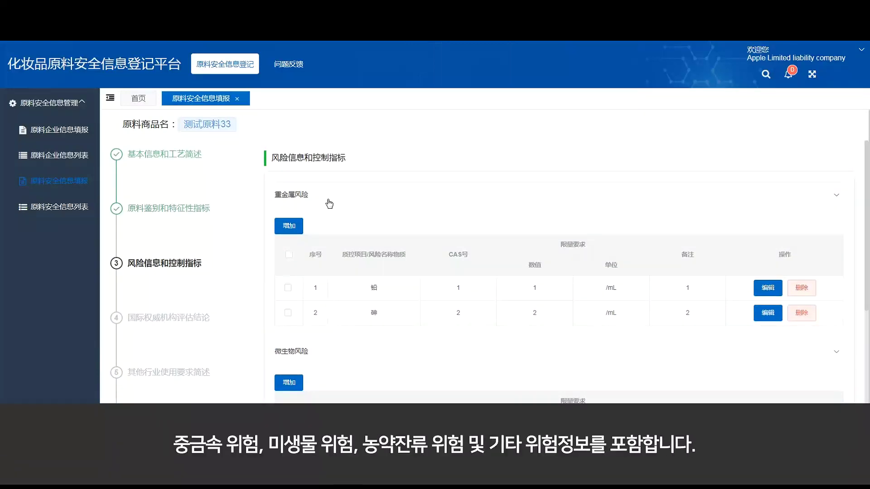
scroll(331, 204, down, 3)
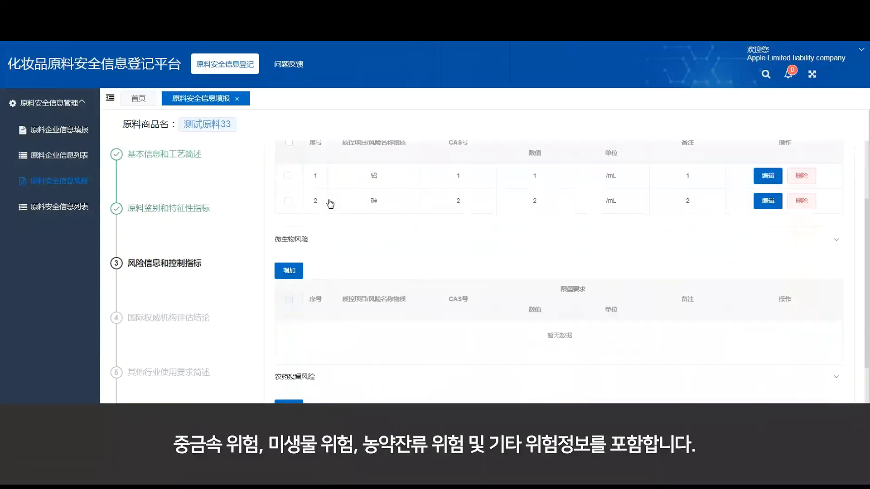
scroll(354, 252, down, 3)
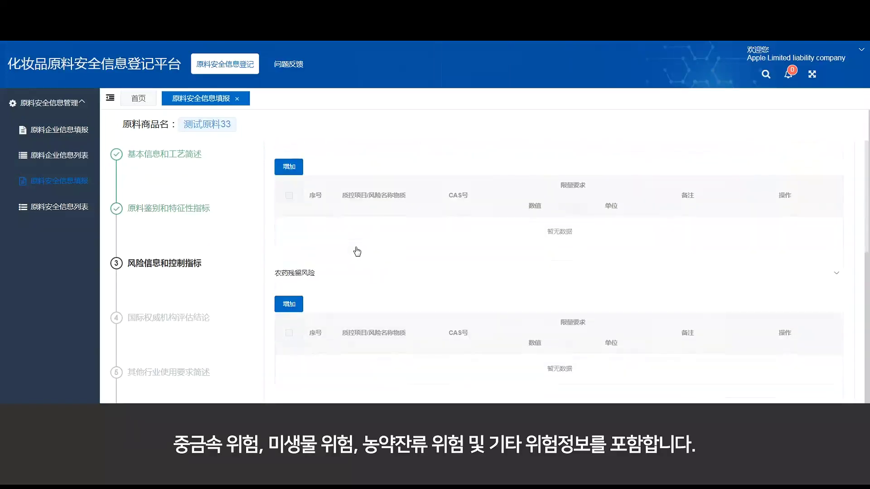
scroll(347, 270, down, 3)
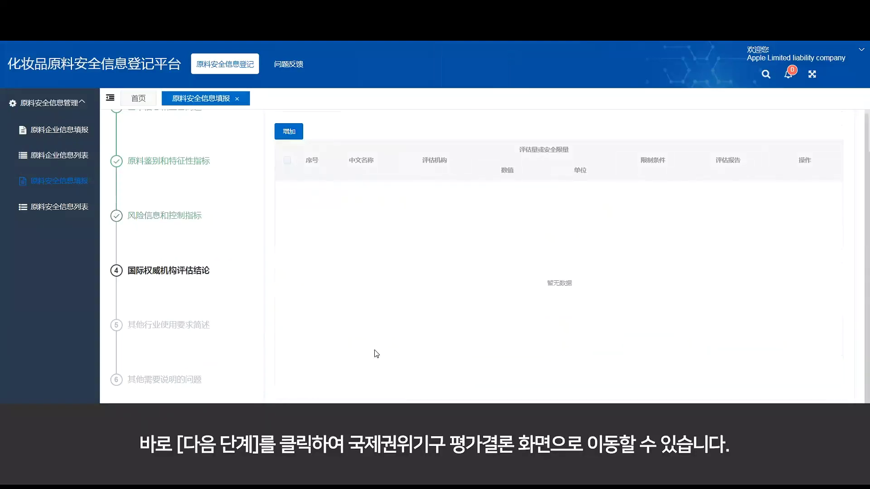
Look over the 国际权威机构评估结论 stage and return to the 风险信息和控制指标 stage
scroll(290, 280, up, 2)
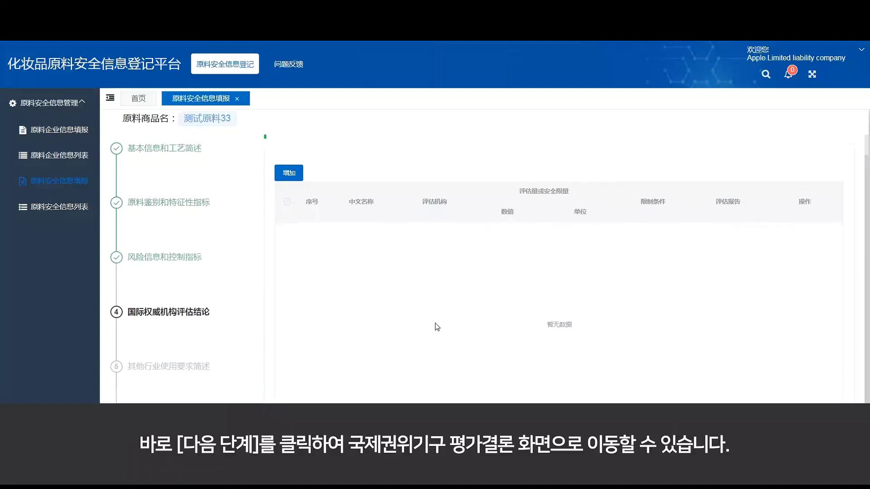
scroll(437, 327, down, 1)
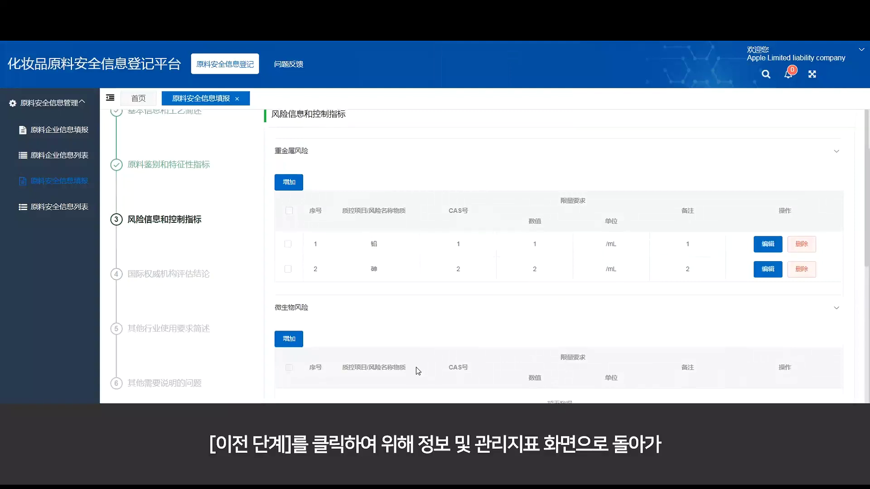
scroll(418, 371, up, 1)
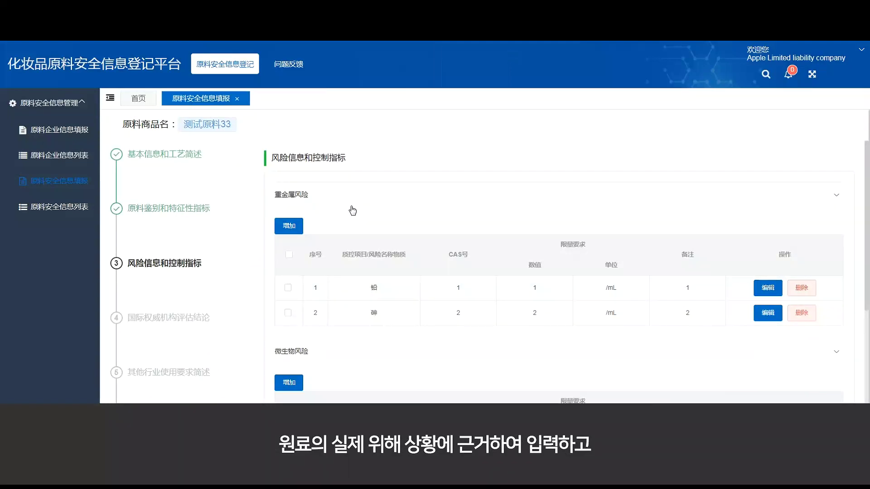
Add a 重金属风险 entry for 铬 and enter 3 for its CAS号, 数值 and 备注
click(289, 226)
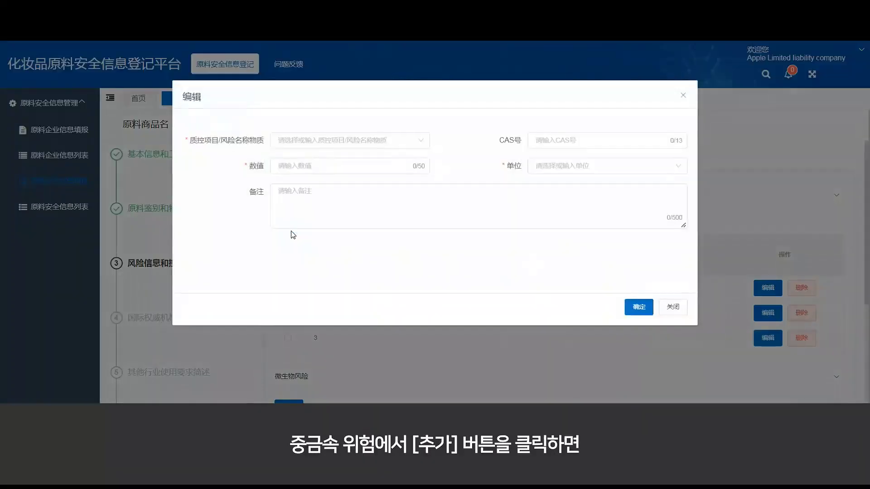
click(365, 143)
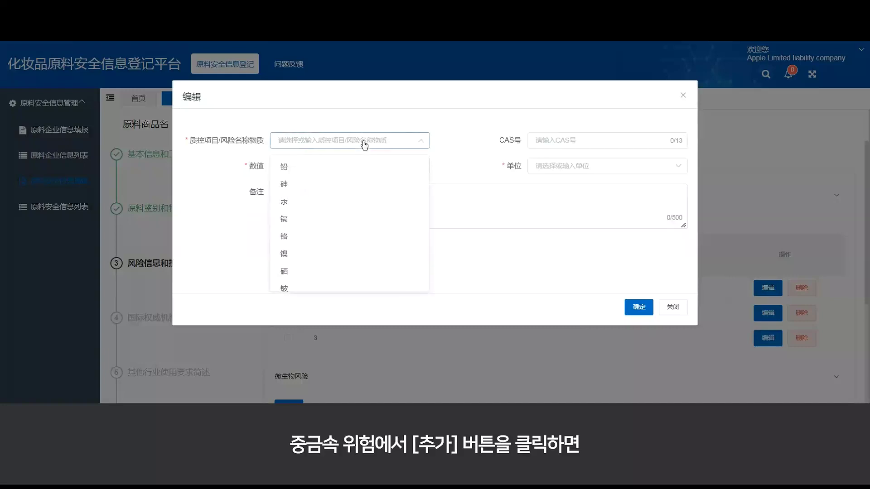
click(313, 236)
click(563, 142)
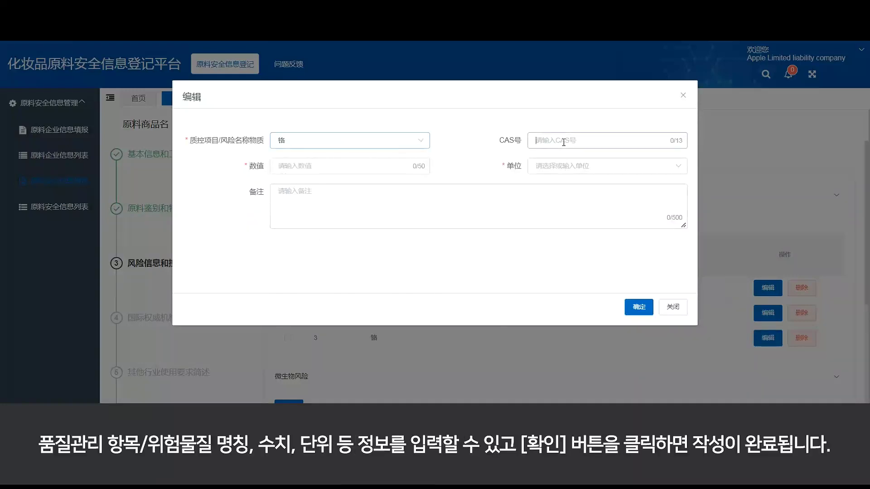
text(3)
click(376, 169)
text(3)
click(370, 212)
text(3)
Set the 单位 of the 铬 entry to CFU/g and confirm the entry
click(587, 168)
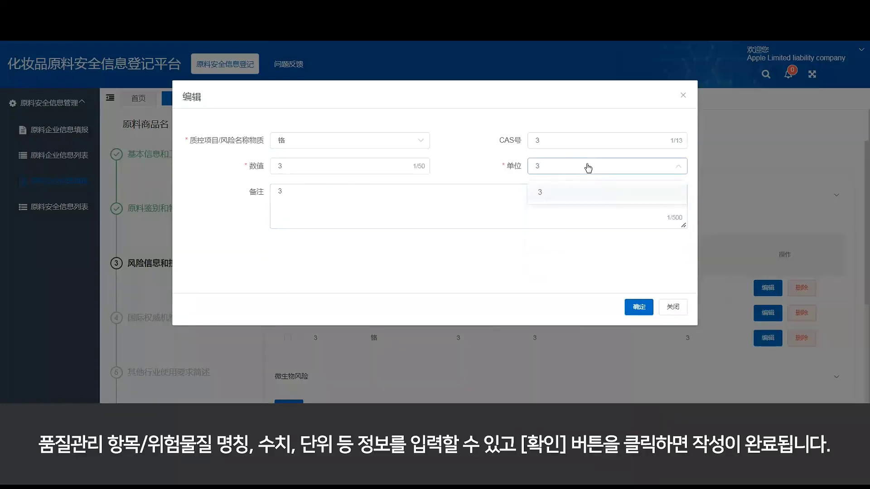
click(545, 194)
click(614, 168)
click(565, 243)
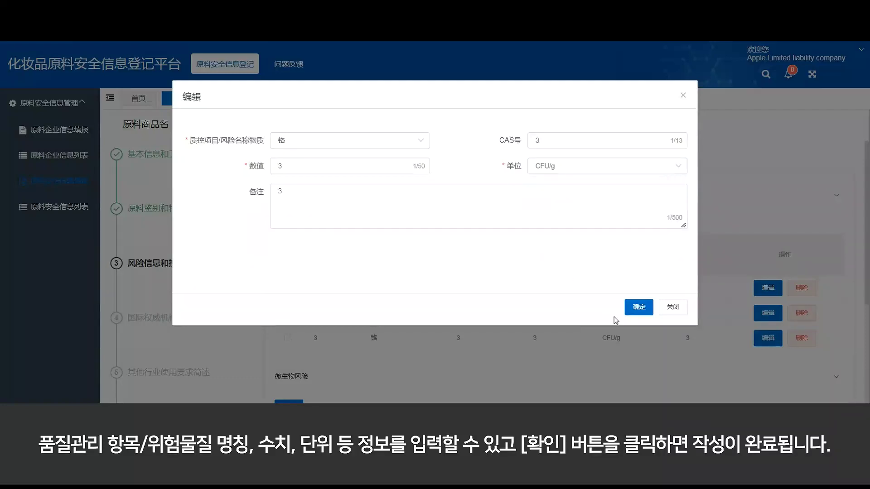
click(638, 307)
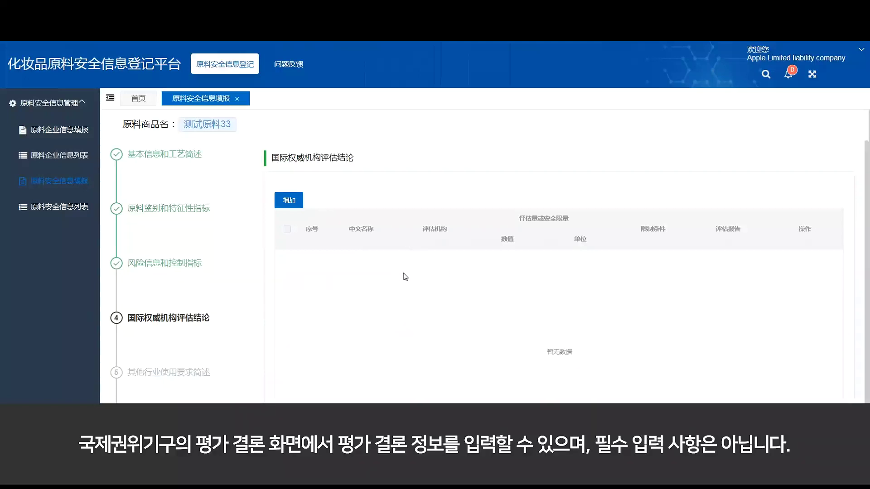
Add an entry under 国际权威机构评估结论 with 1,10-癸二醇 as the 中文名称 and SCCS as the 评估机构
click(290, 202)
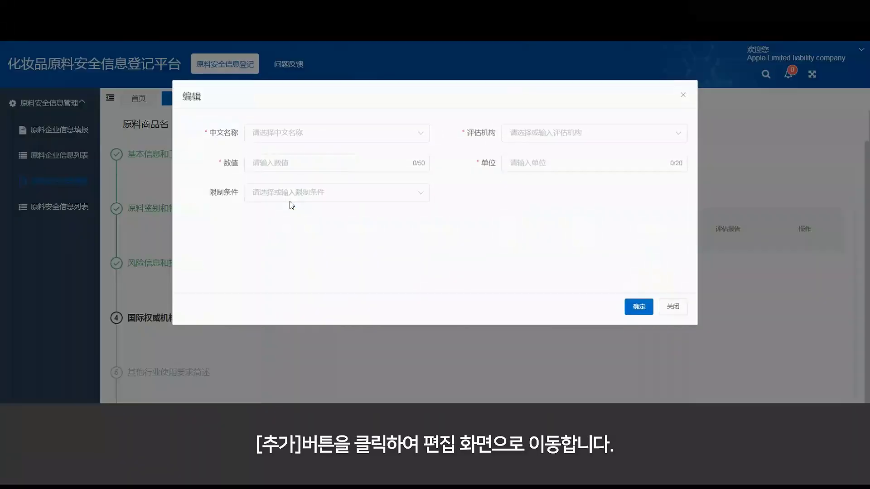
click(306, 135)
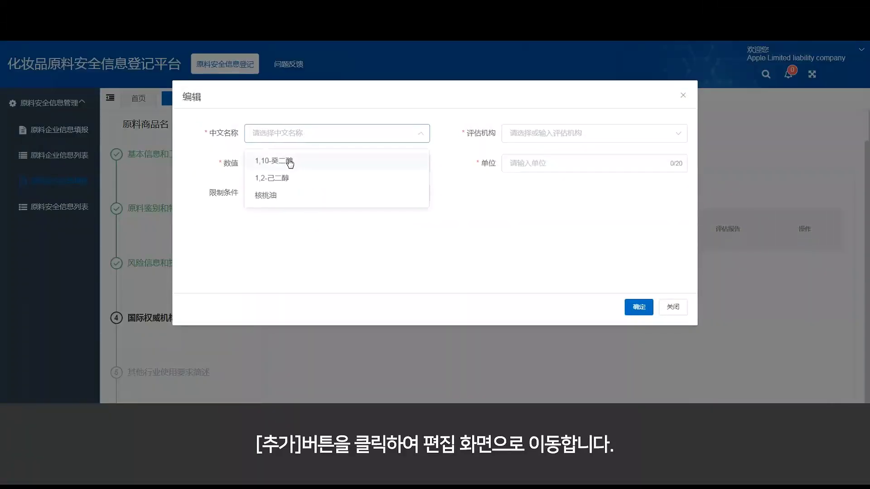
click(287, 163)
click(512, 134)
click(522, 160)
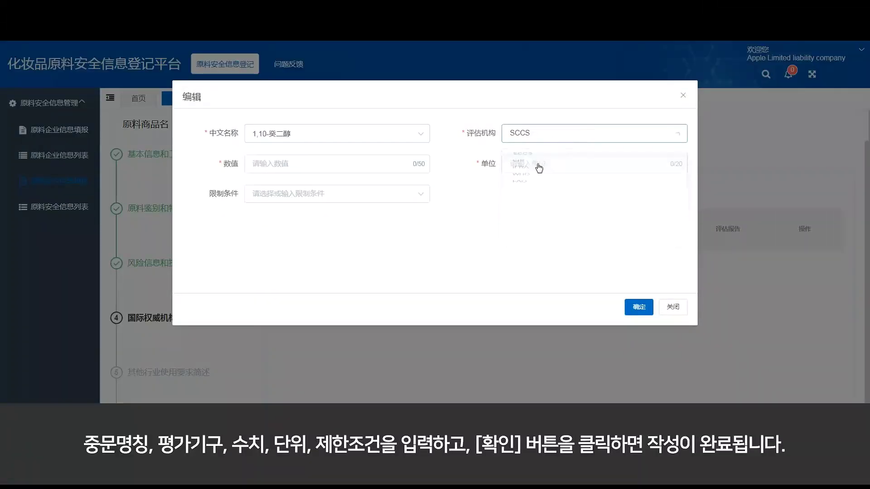
Enter 1 for the evaluation entry's 单位 and 数值, and select 驻留类 as its 限制条件
click(514, 164)
text(1)
click(326, 166)
text(1)
click(326, 194)
click(299, 226)
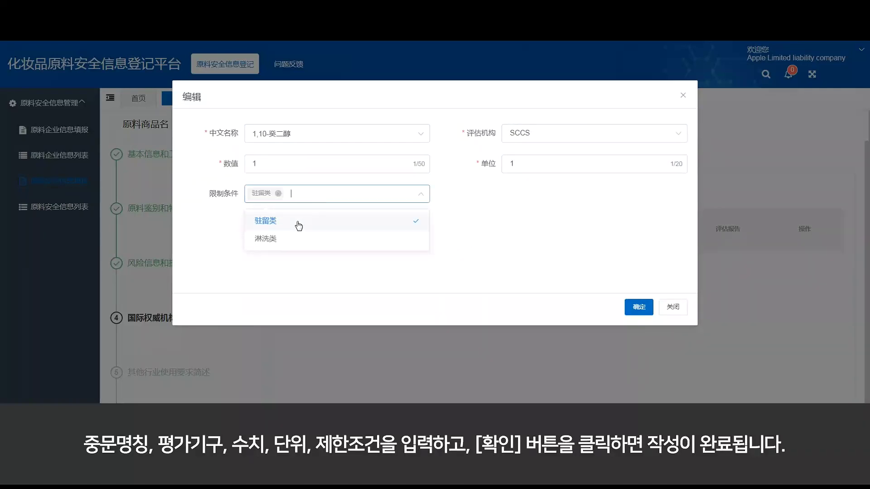
Confirm the 1,10-癸二醇 entry under 国际权威机构评估结论
click(483, 226)
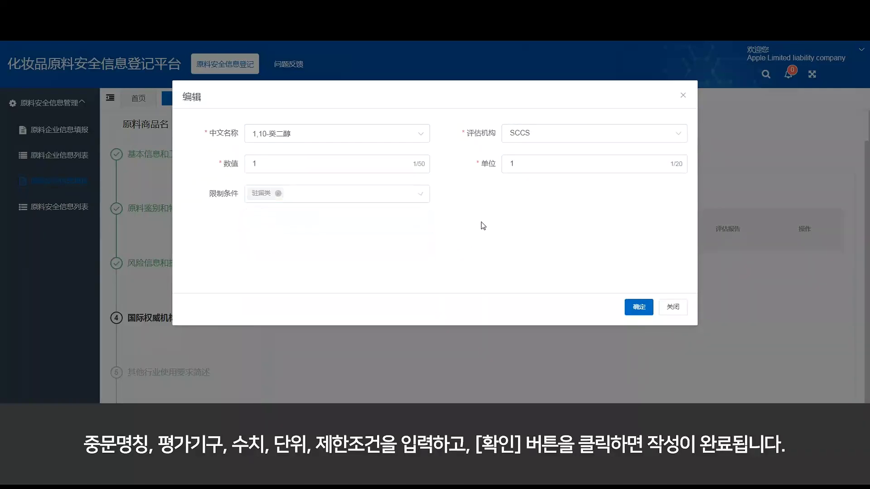
click(636, 308)
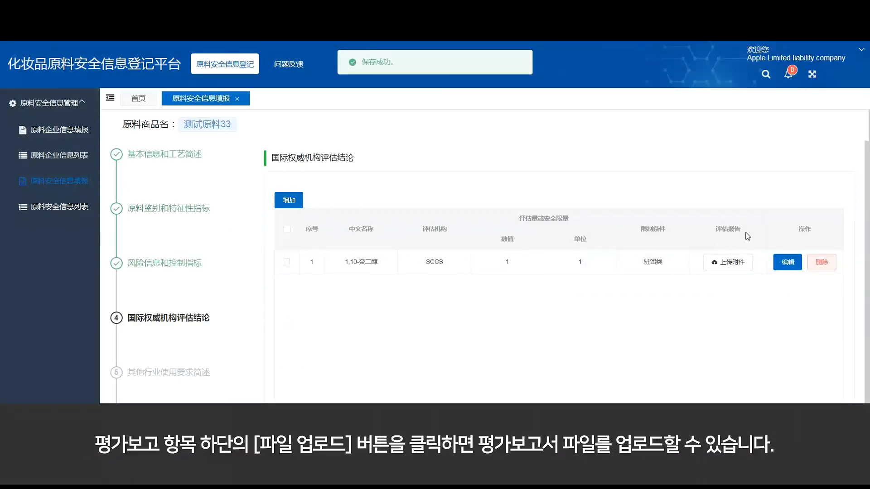
View the 评估报告 attachment upload and its file chooser for the 1,10-癸二醇 entry without choosing a file
click(730, 265)
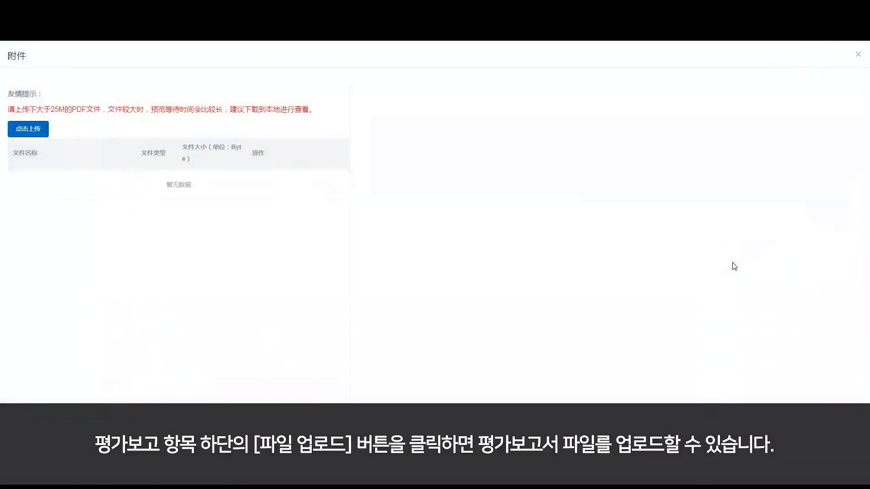
click(34, 133)
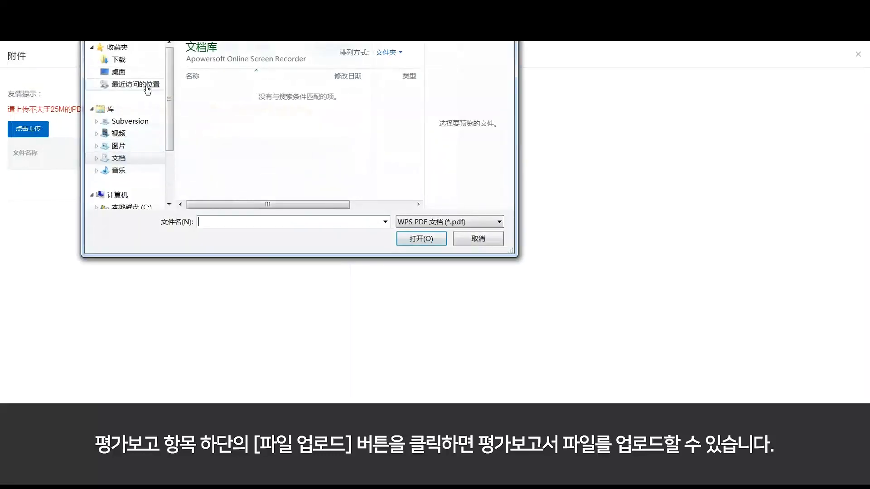
click(488, 241)
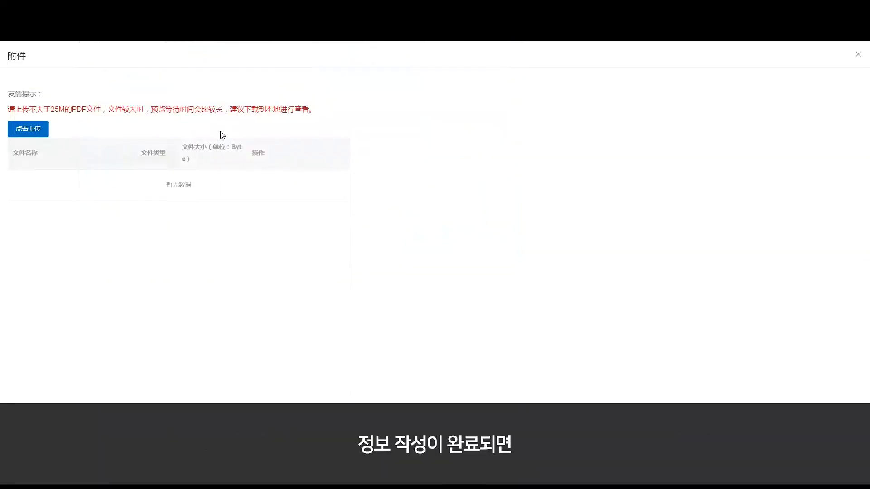
click(858, 55)
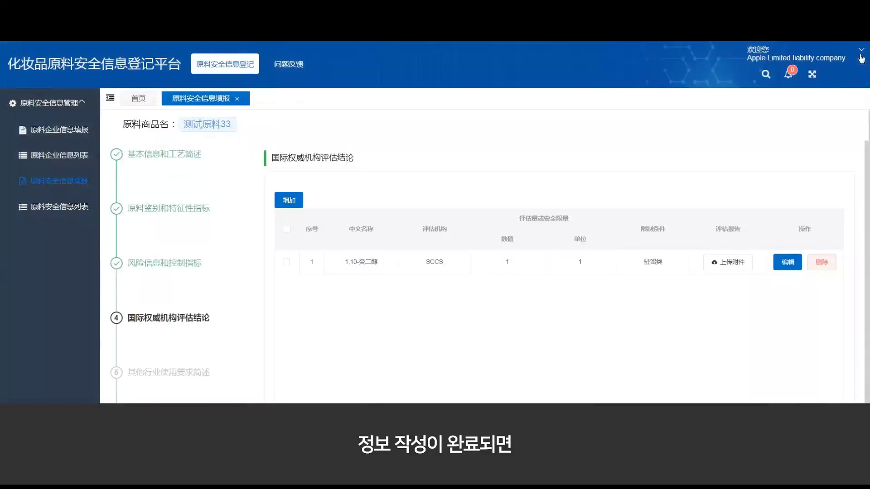
Proceed to the 其他行业使用要求简述 stage and enter 123123 as its description
scroll(471, 311, down, 2)
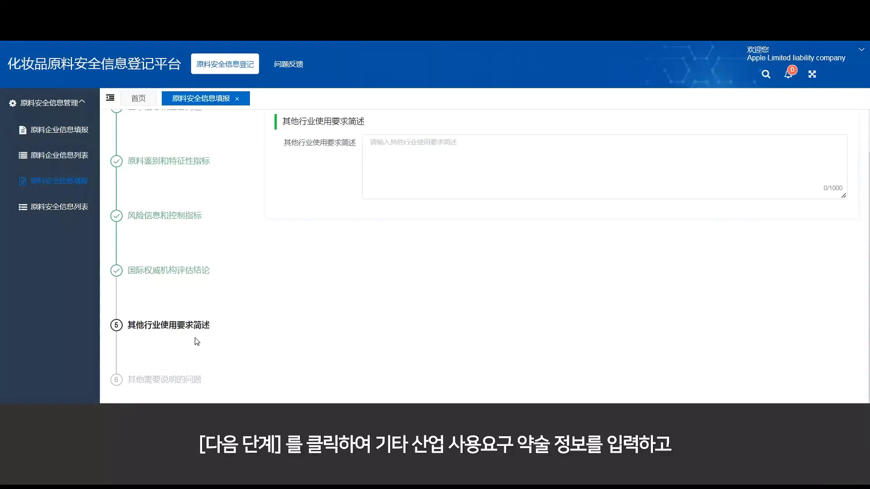
click(413, 158)
text(123123)
click(445, 225)
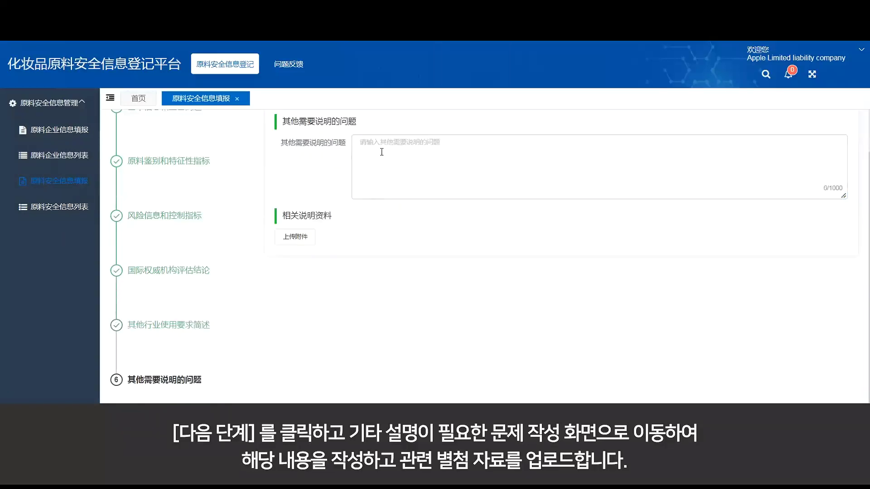
Enter 123123123 for 其他需要说明的问题 and open the attachment upload under 相关说明资料
click(382, 151)
text(123123123)
click(389, 233)
click(294, 240)
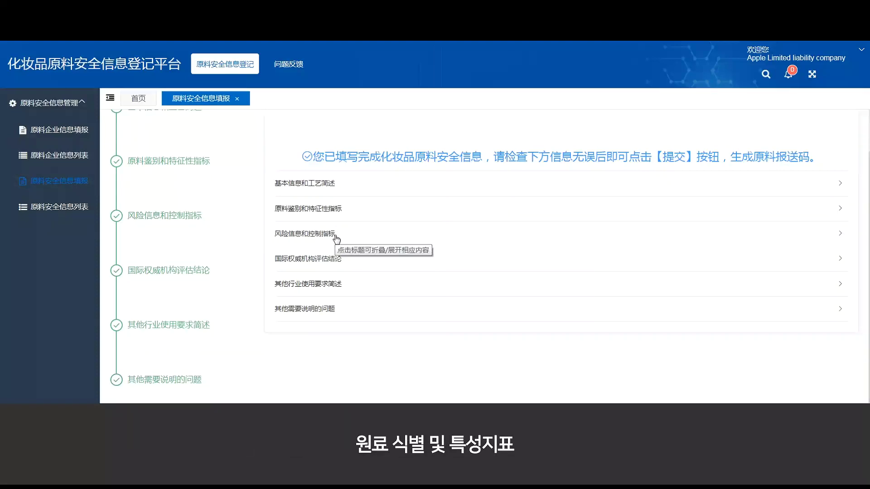
Review the 基本信息和工艺简述 section, submit the raw material safety information, and export the material information as a PDF
click(347, 189)
scroll(563, 307, down, 1)
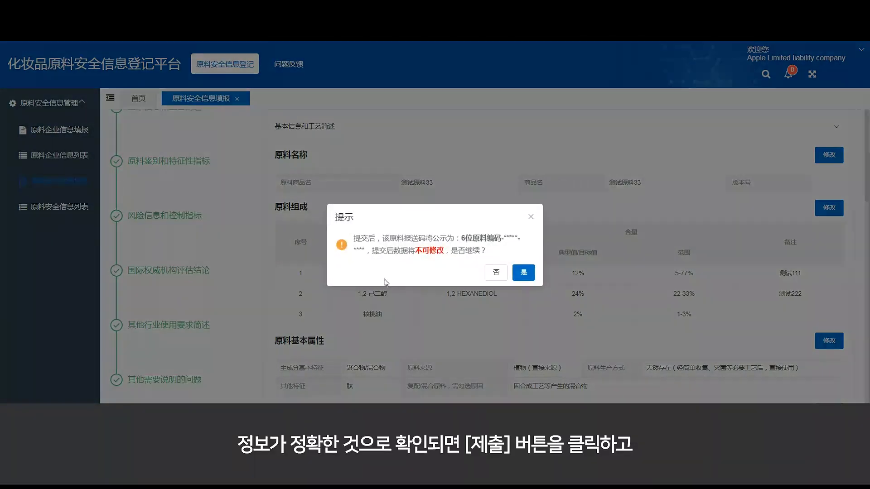
click(523, 273)
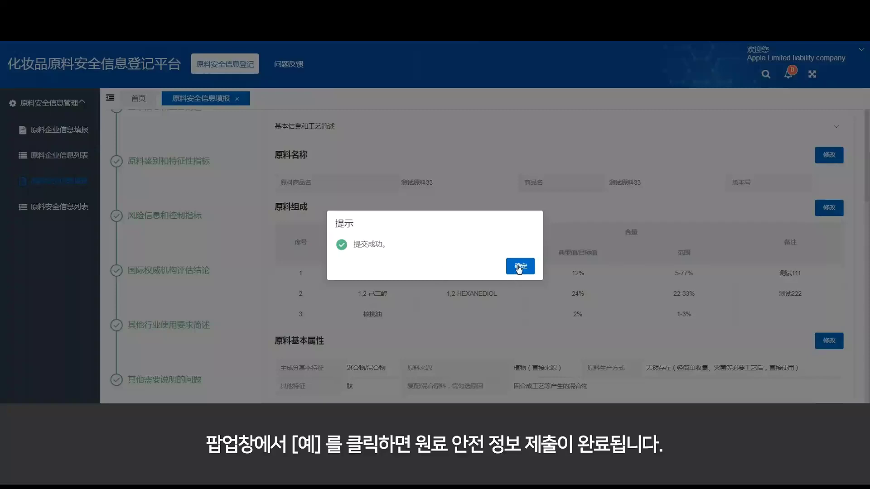
click(519, 263)
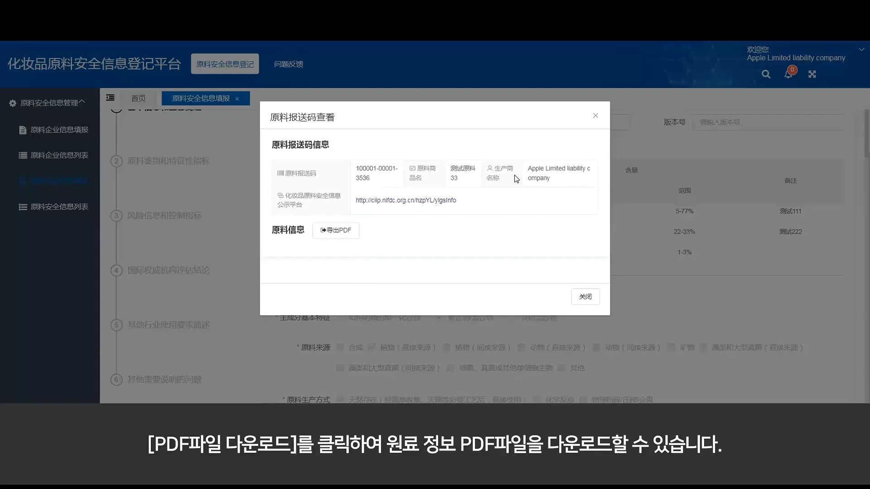
click(343, 232)
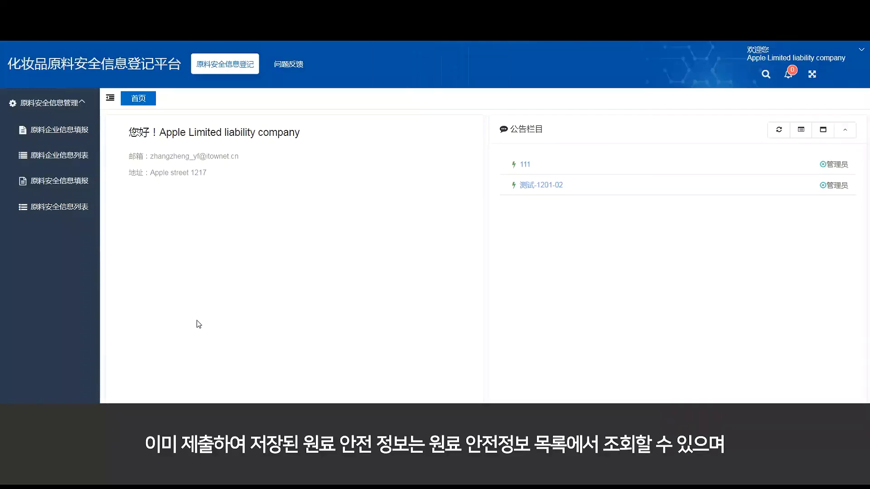
Open the newest 测试原料33 record in 原料安全信息列表, examine its details and view its 原料报送码 information
click(50, 207)
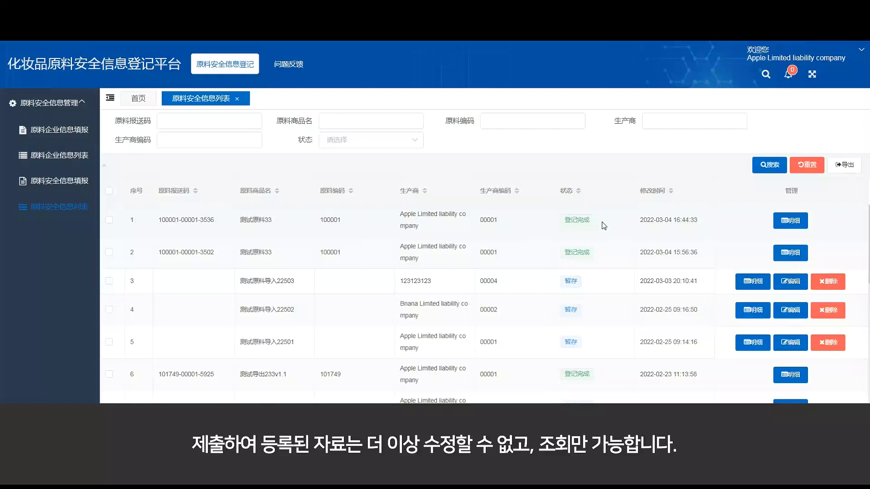
click(794, 224)
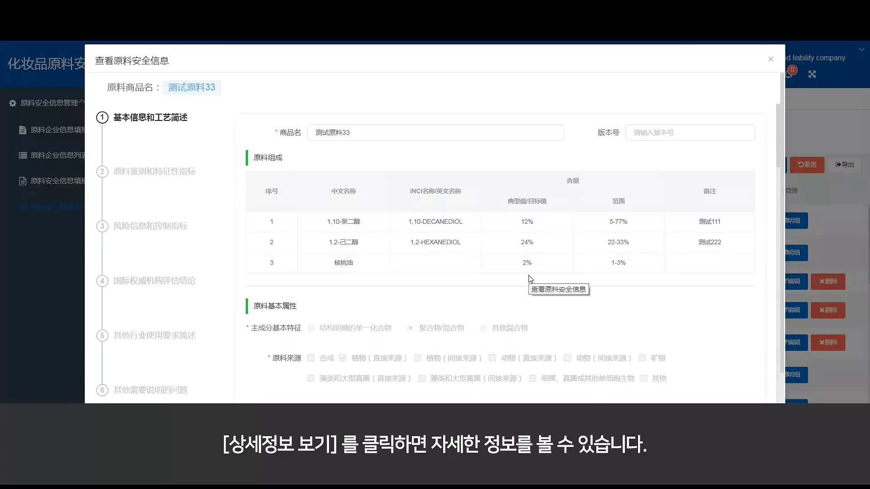
scroll(530, 279, down, 12)
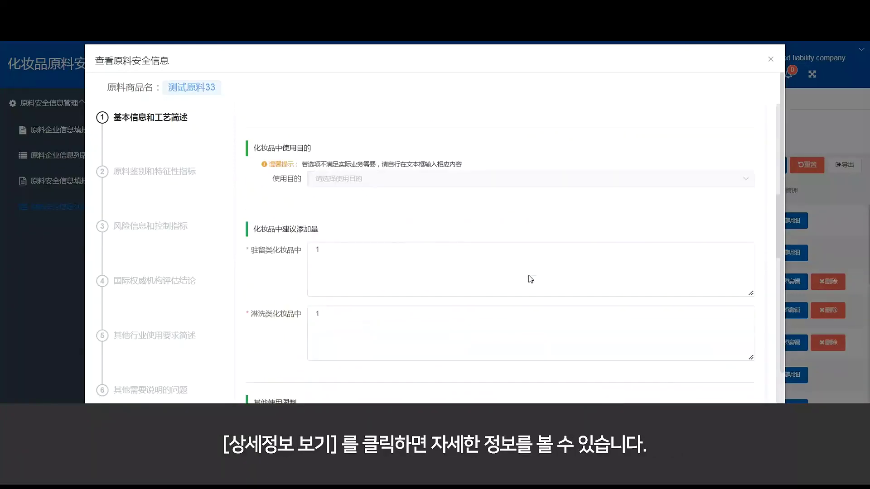
scroll(530, 279, down, 10)
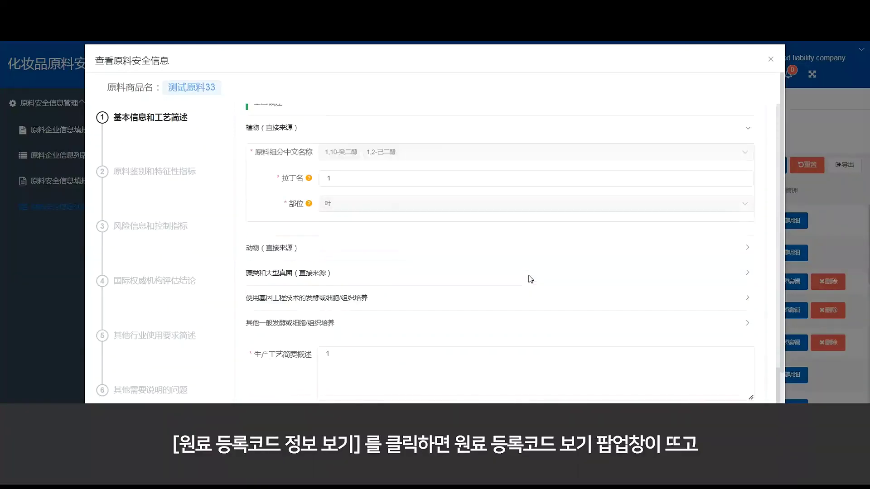
scroll(583, 298, down, 2)
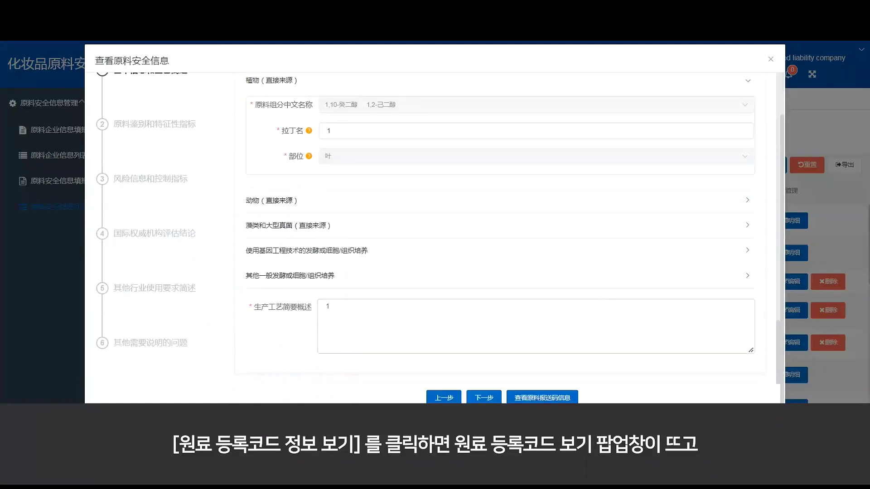
click(558, 398)
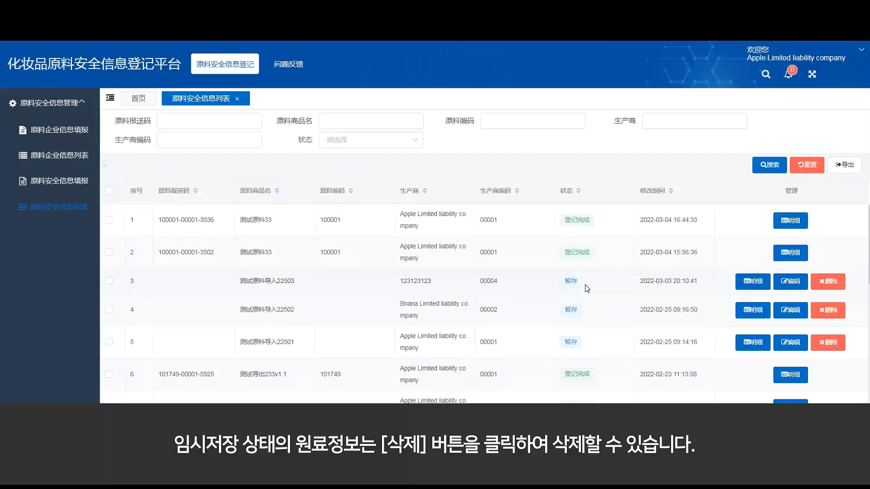
Delete the temporarily saved 测试原料导入22503 record from the safety information list
click(824, 283)
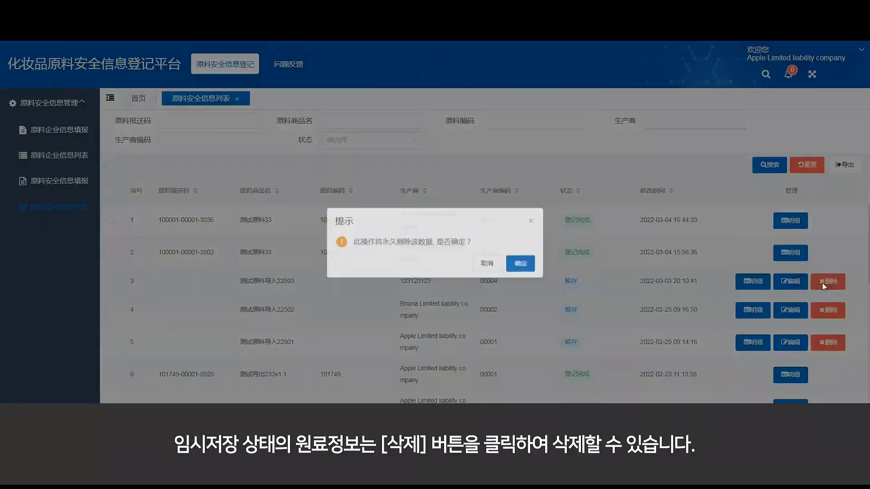
click(522, 268)
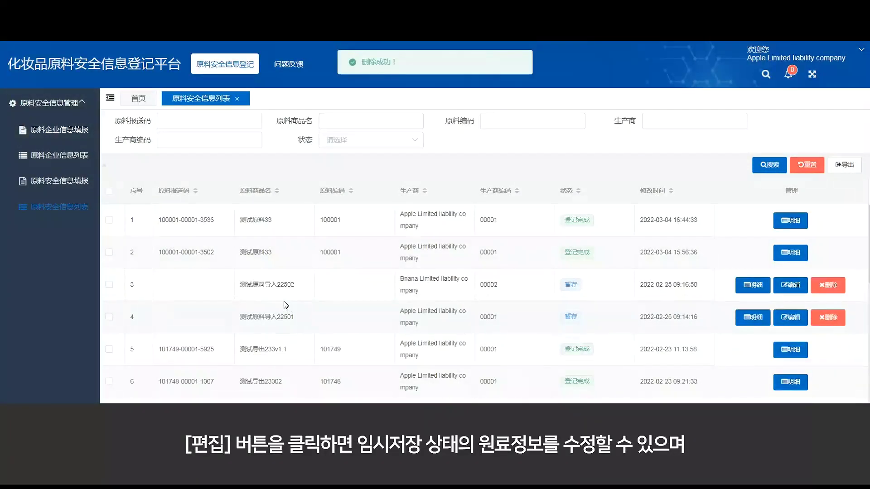
Open the temporarily saved 测试原料导入22502 record for editing and look through its 基本信息和工艺简述 form
click(791, 285)
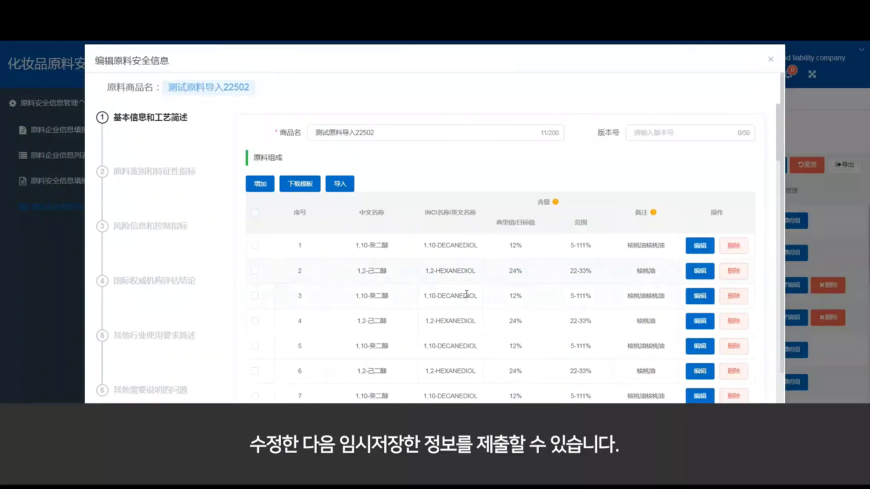
scroll(477, 301, down, 1)
scroll(472, 306, down, 15)
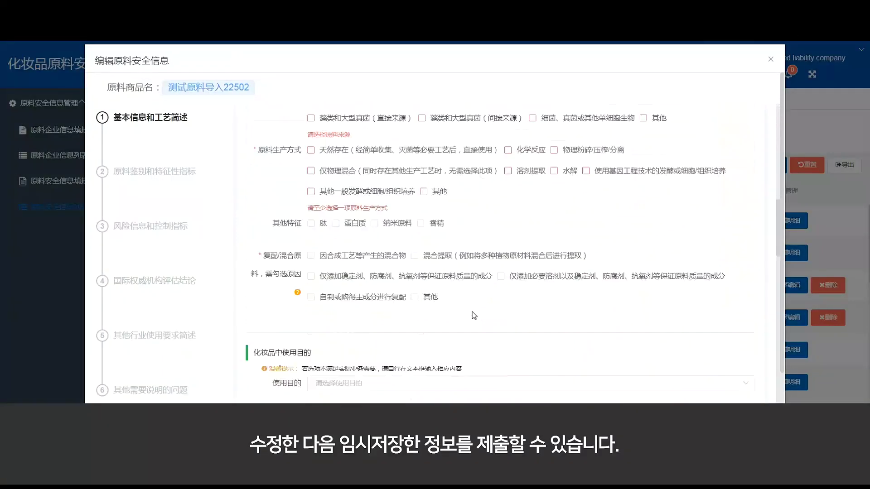
scroll(573, 384, down, 6)
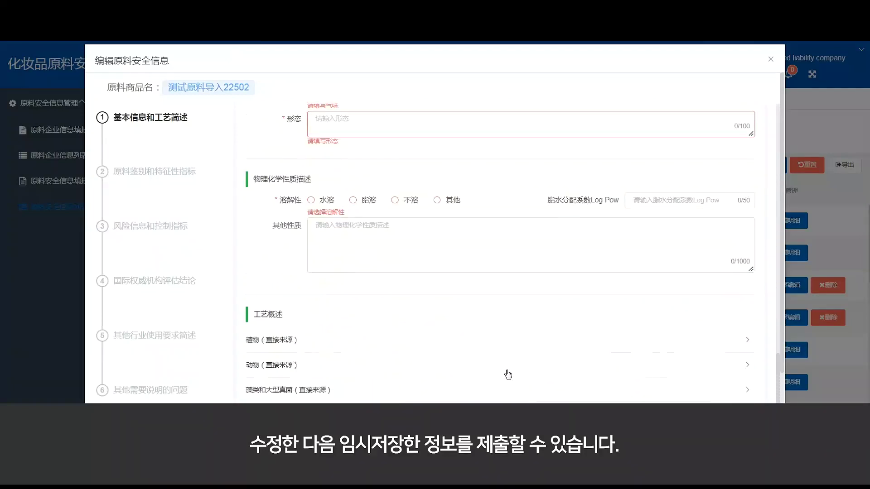
scroll(492, 389, down, 1)
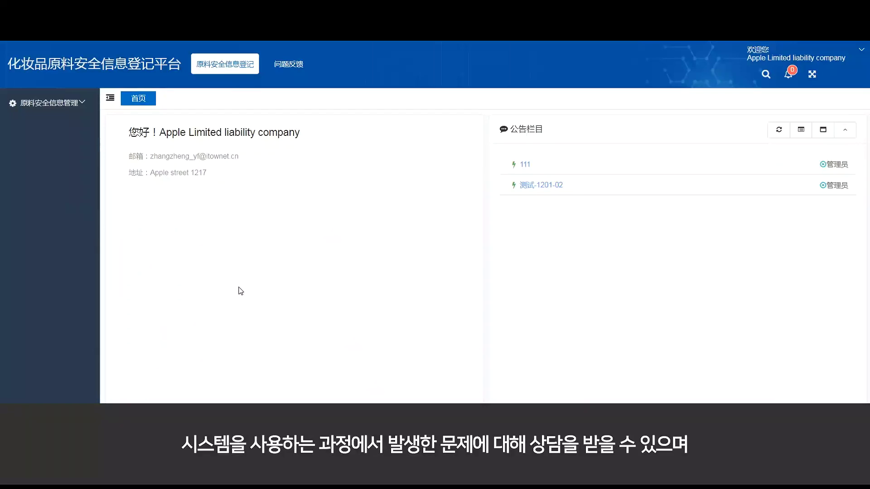
Add an entry in 问题反馈列表 with 优化建议 as 问题类型 and 企业信息填报 as 环节/功能
click(293, 73)
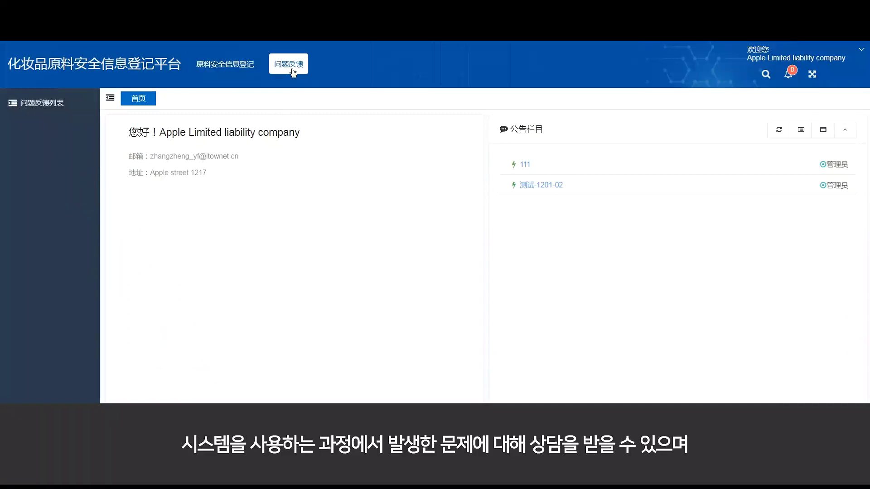
click(59, 105)
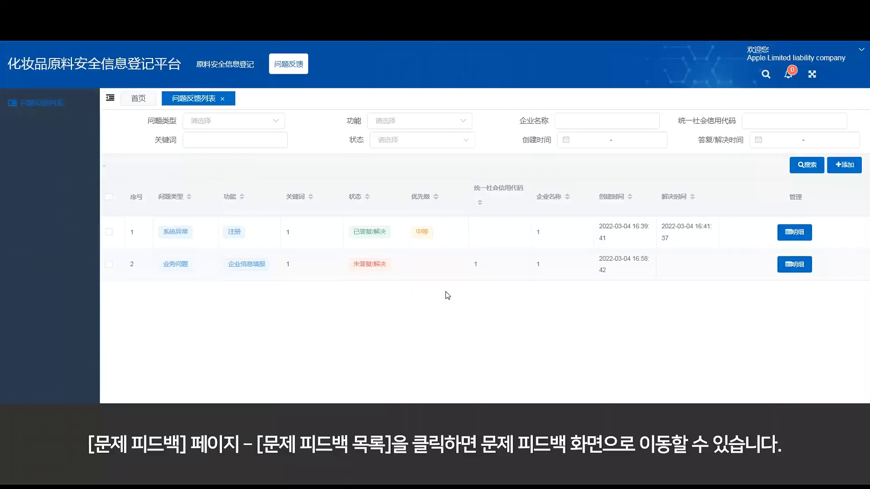
click(850, 171)
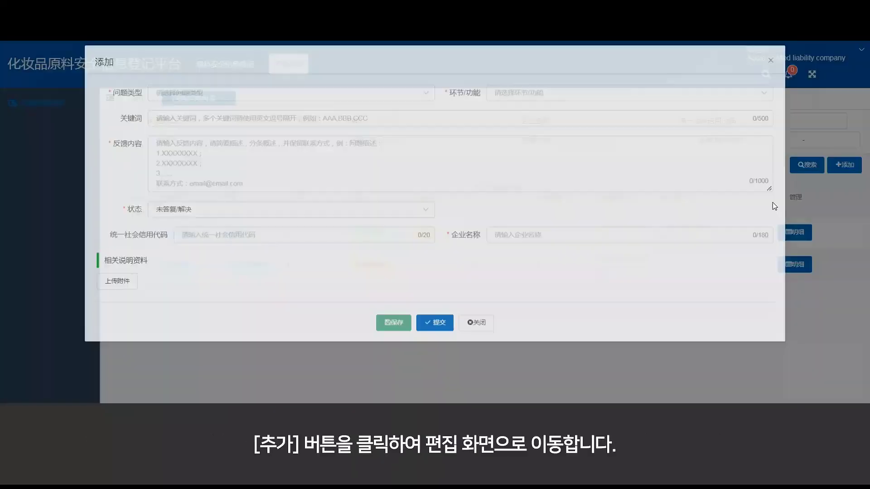
click(206, 101)
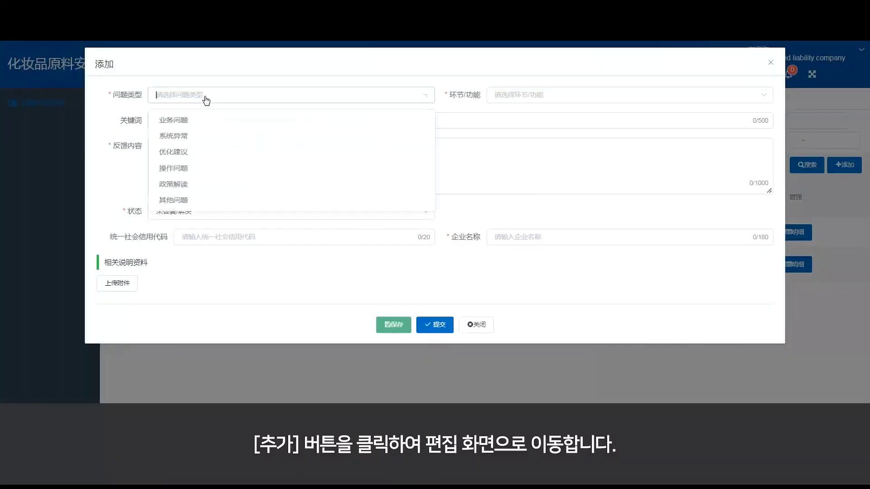
click(182, 157)
click(530, 96)
click(521, 152)
Enter 12 for the feedback entry's 反馈内容 and 企业名称, and fill in its 统一社会信用代码
click(216, 160)
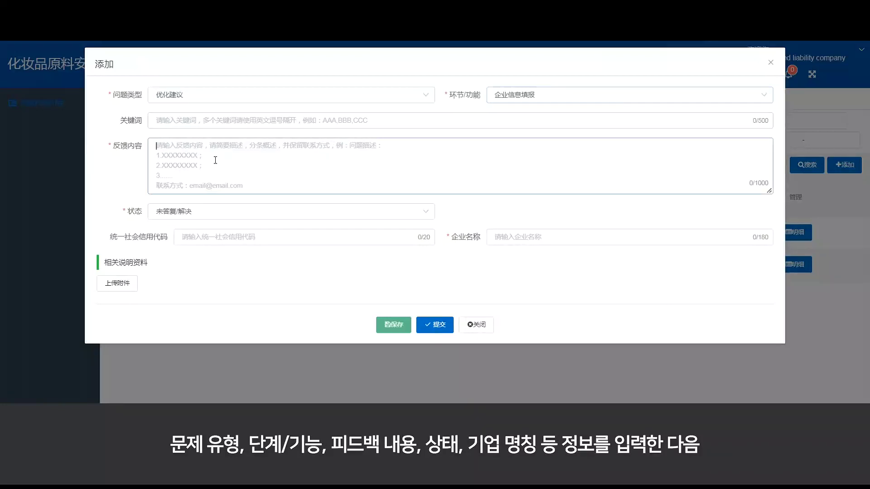
text(12)
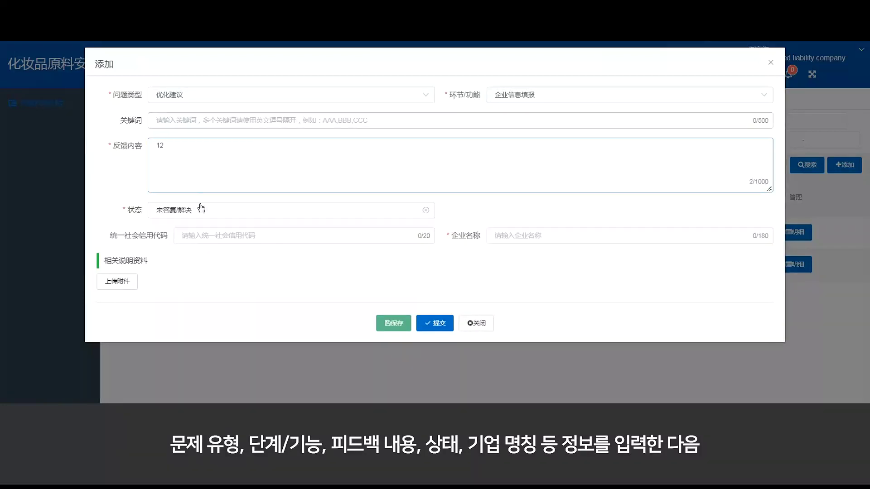
click(225, 236)
text(12)
click(531, 235)
text(12)
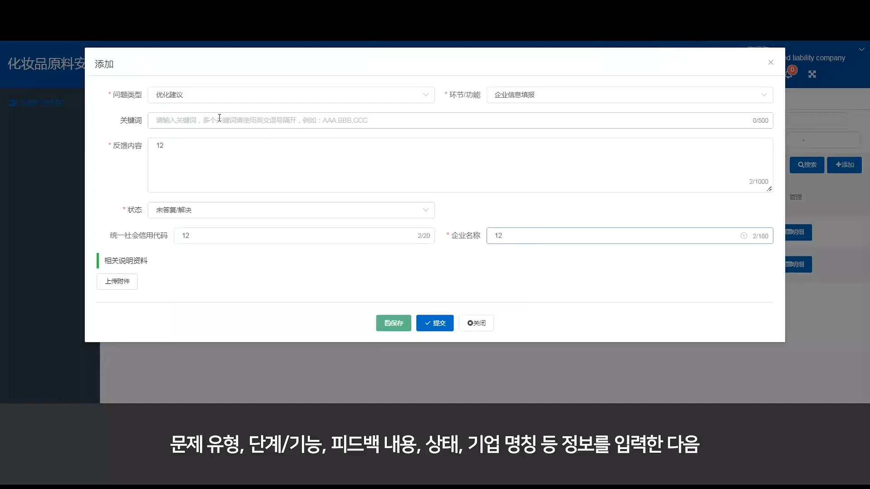
Submit the 优化建议 feedback entry and confirm the submission
click(434, 324)
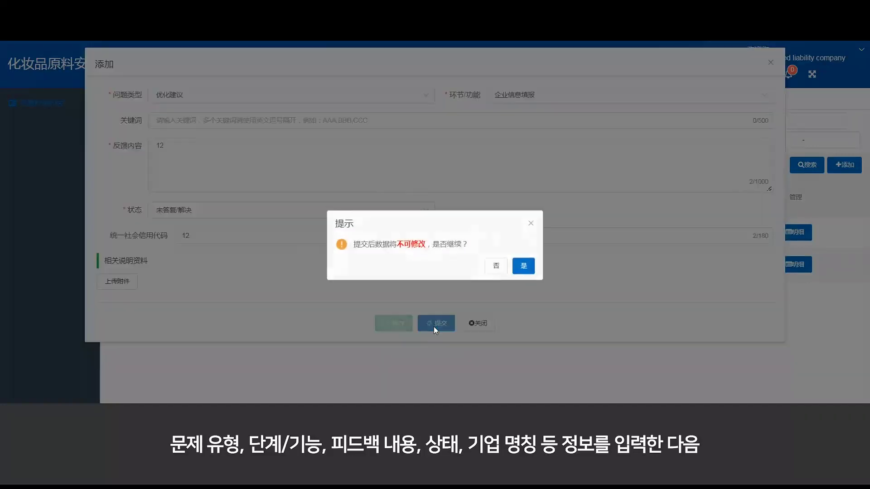
click(524, 267)
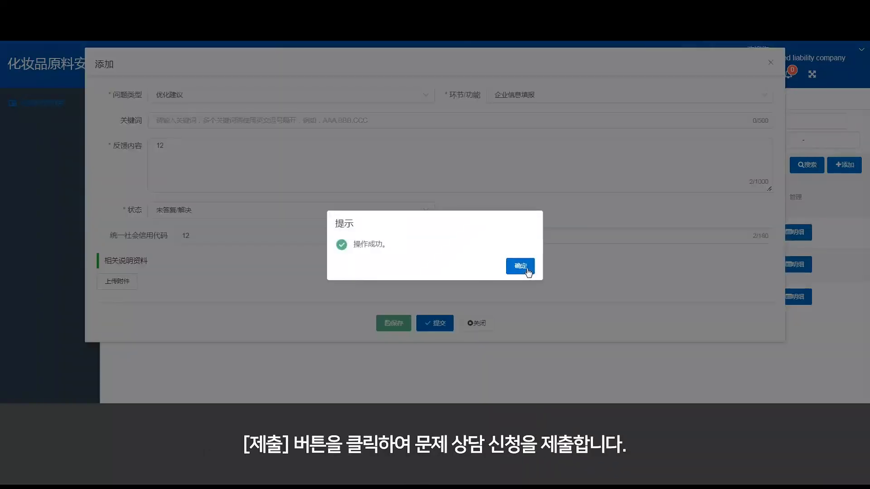
click(528, 270)
click(519, 274)
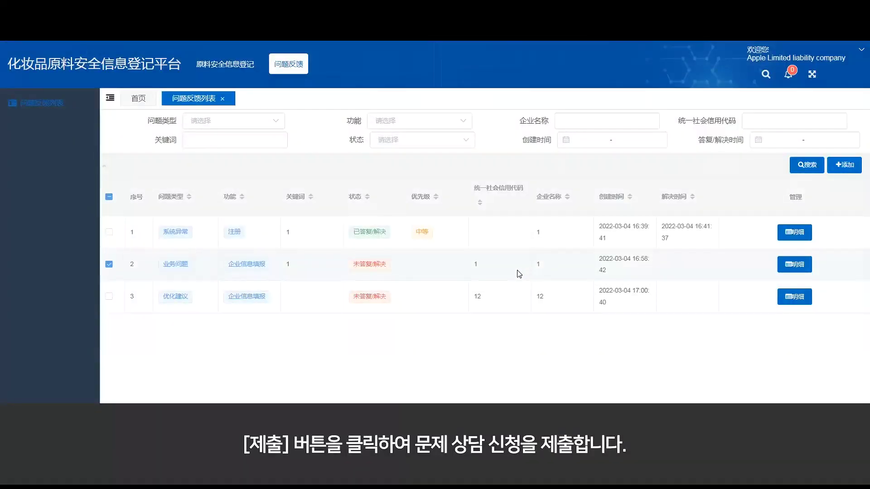
Open the details of the answered 系统异常 feedback entry to view its 解决方案
click(789, 232)
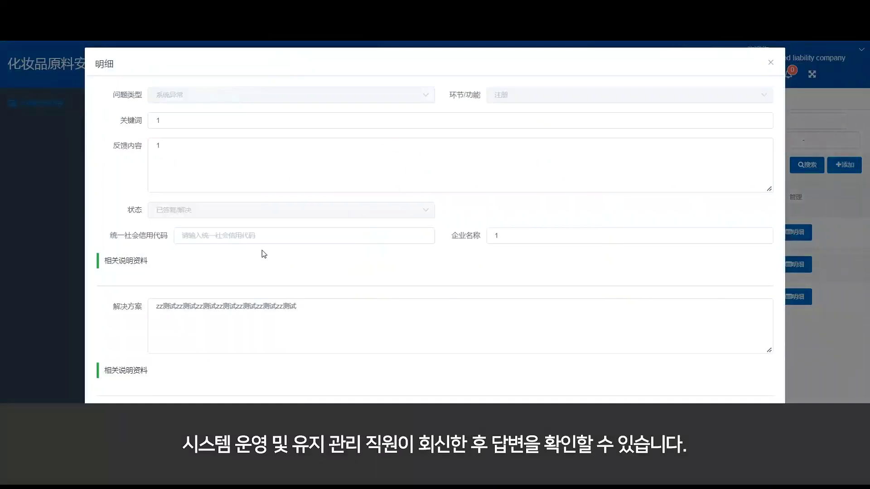